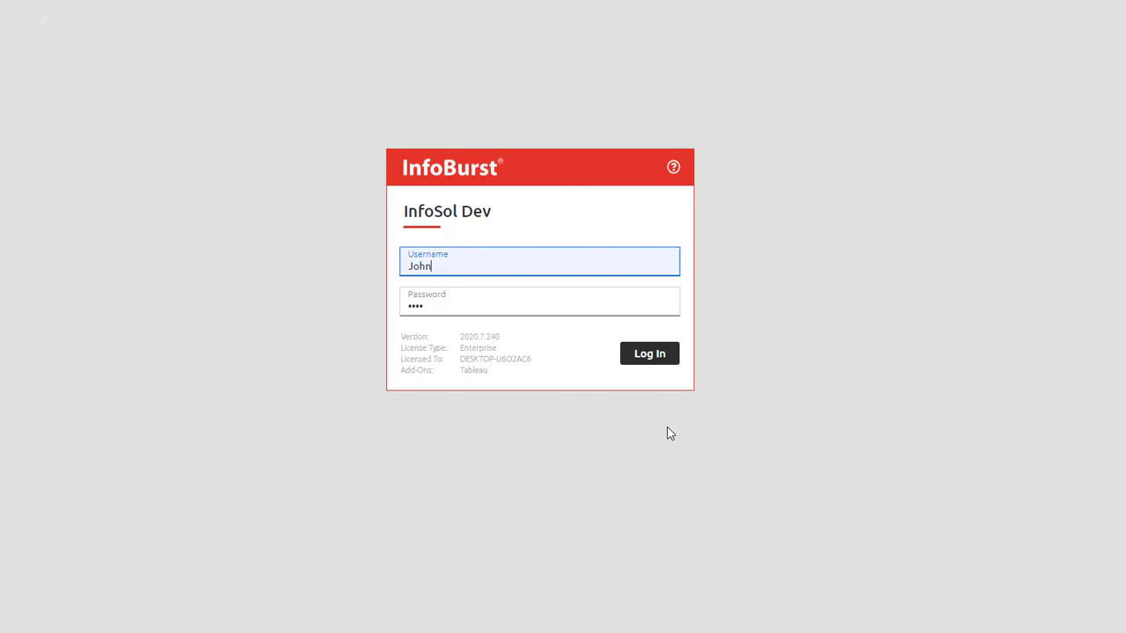
- Log in with the prefilled credentials and list today's aborted schedules from the monitoring analytics
{"action": "left_click", "coordinate": [653, 361]}
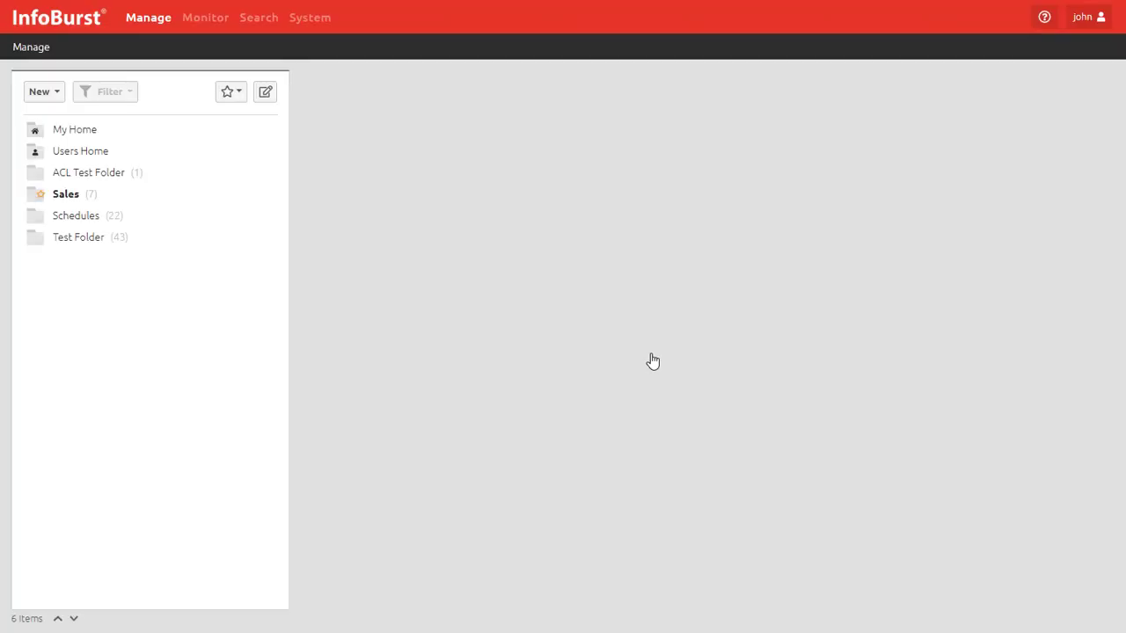
{"action": "left_click", "coordinate": [209, 24]}
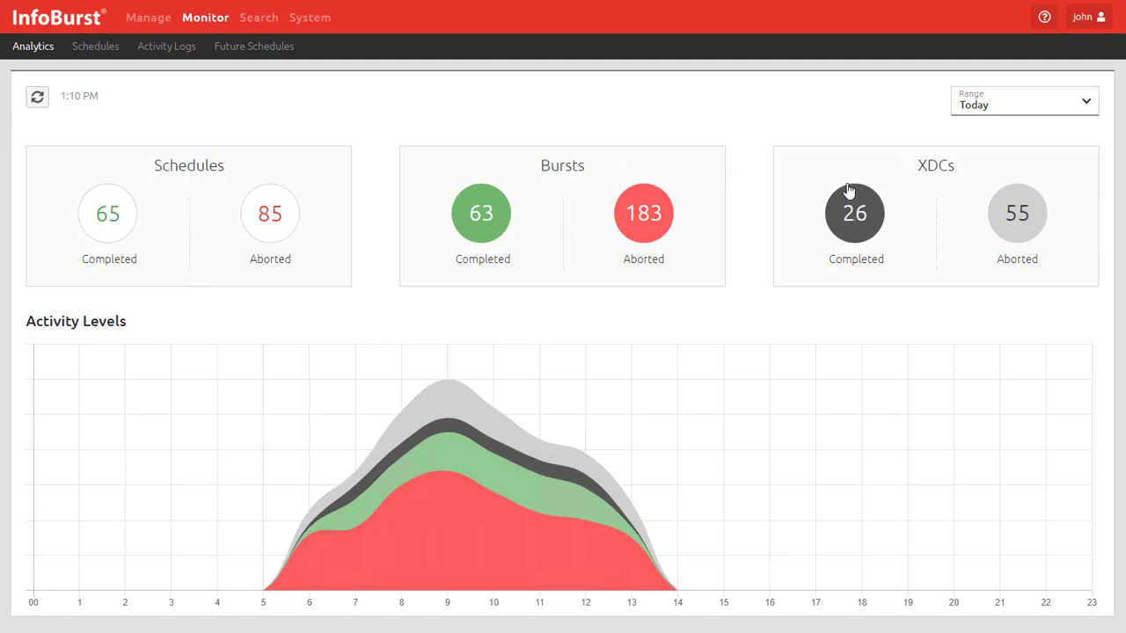
{"action": "left_click", "coordinate": [273, 223]}
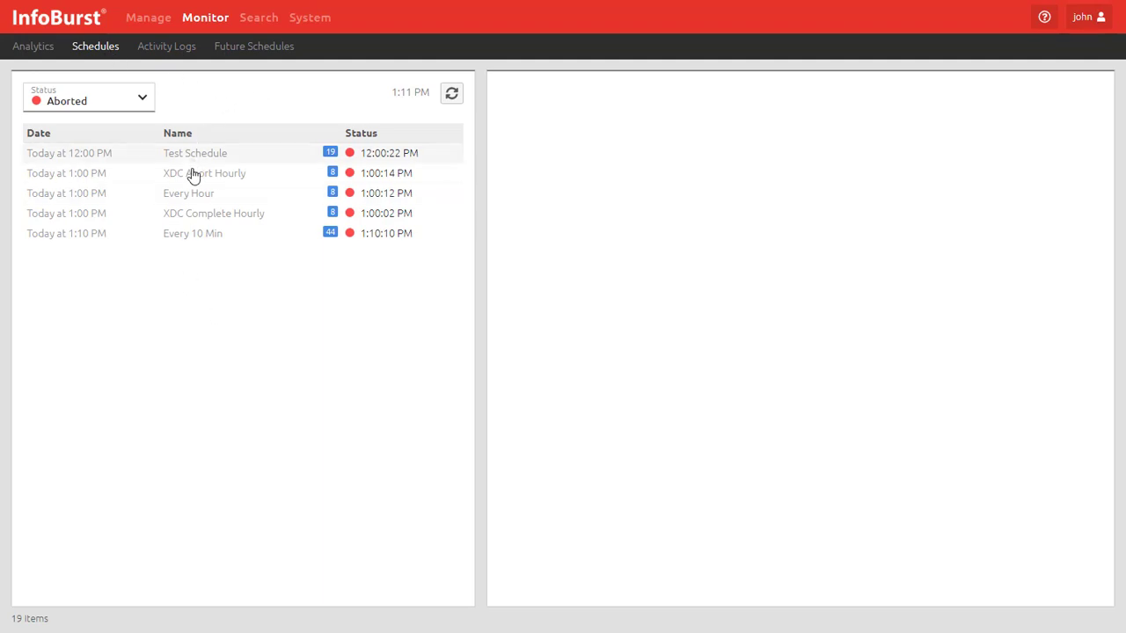
- Inspect the run details of the aborted Every Hour schedule
{"action": "left_click", "coordinate": [194, 199]}
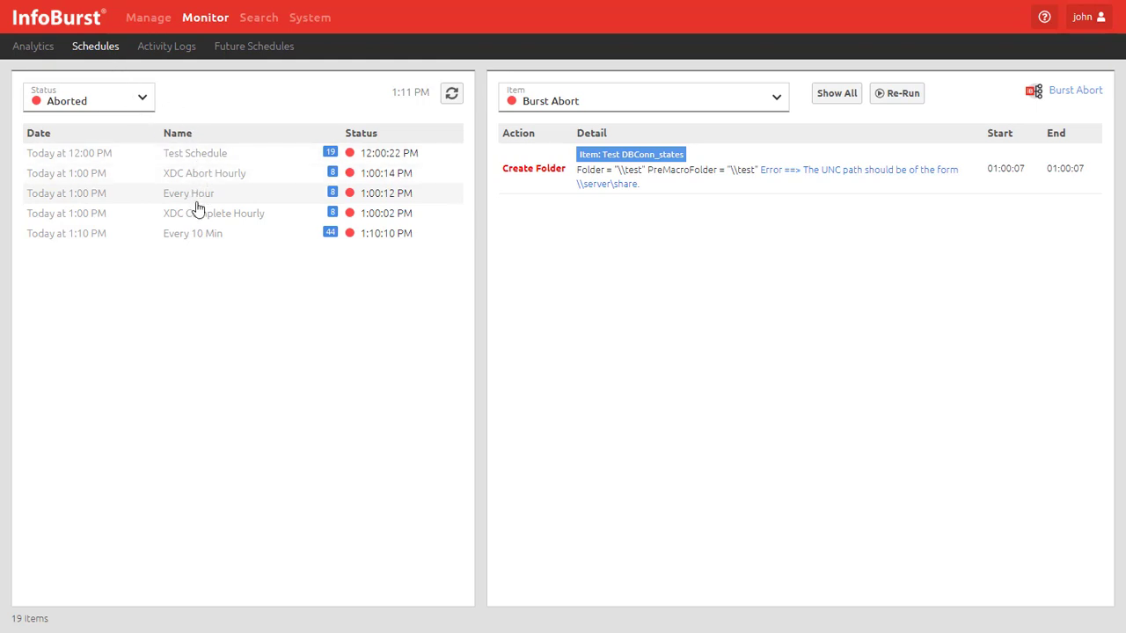
{"action": "left_click", "coordinate": [197, 220]}
{"action": "left_click", "coordinate": [193, 199]}
- Review the re-run choices for the Every Hour schedule, including Select what to Run and Run All, without running it
{"action": "left_click", "coordinate": [897, 94]}
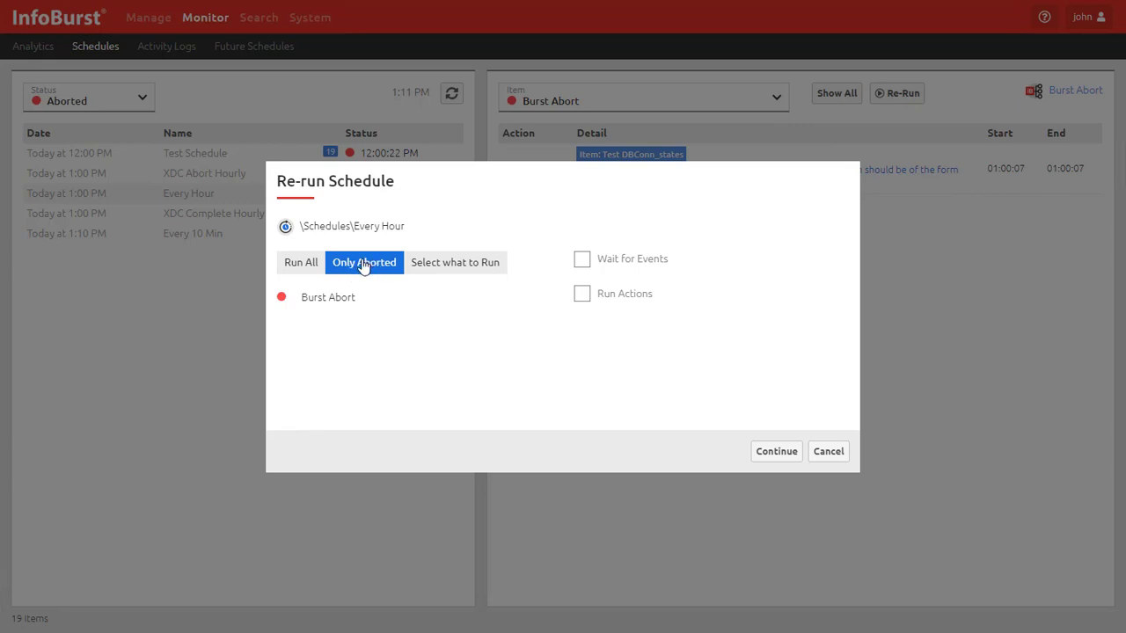
{"action": "left_click", "coordinate": [429, 269]}
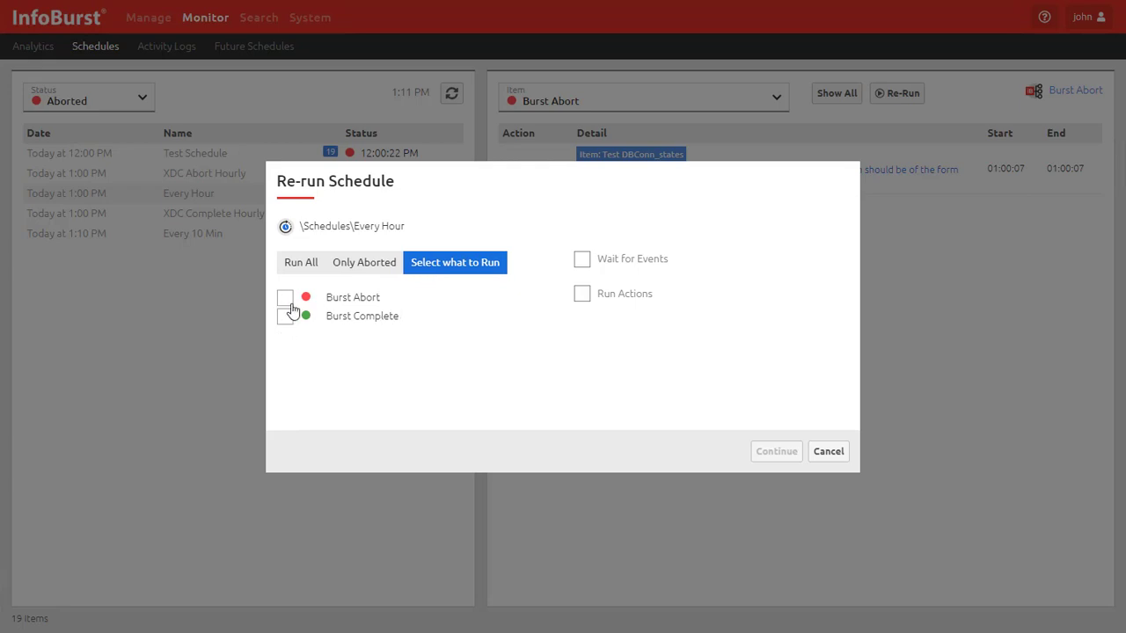
{"action": "left_click", "coordinate": [302, 267]}
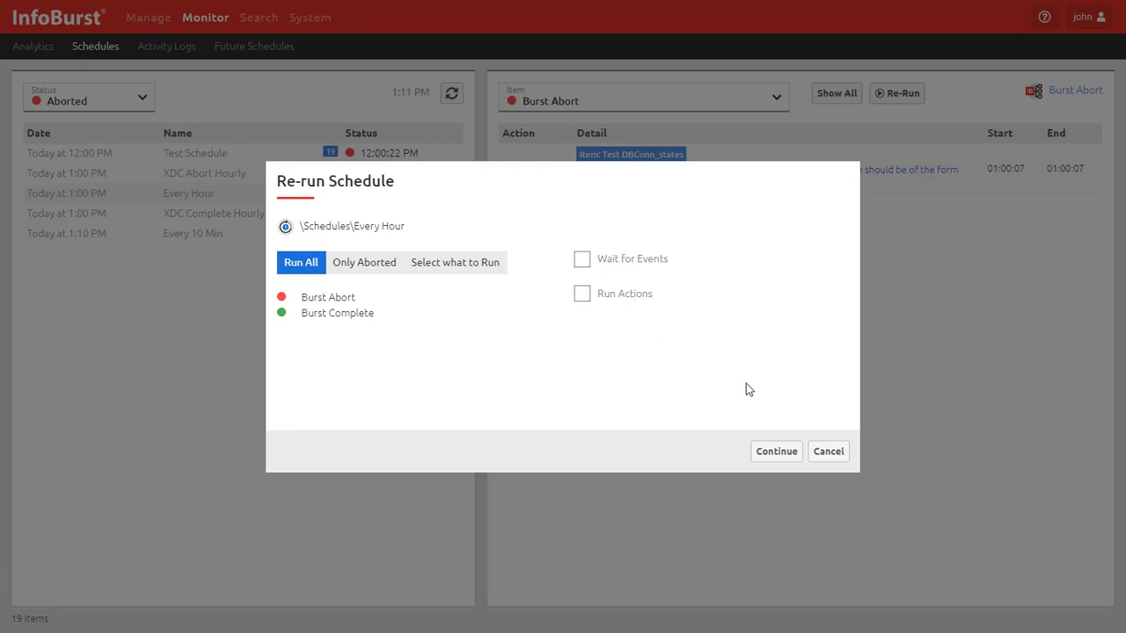
{"action": "left_click", "coordinate": [828, 452]}
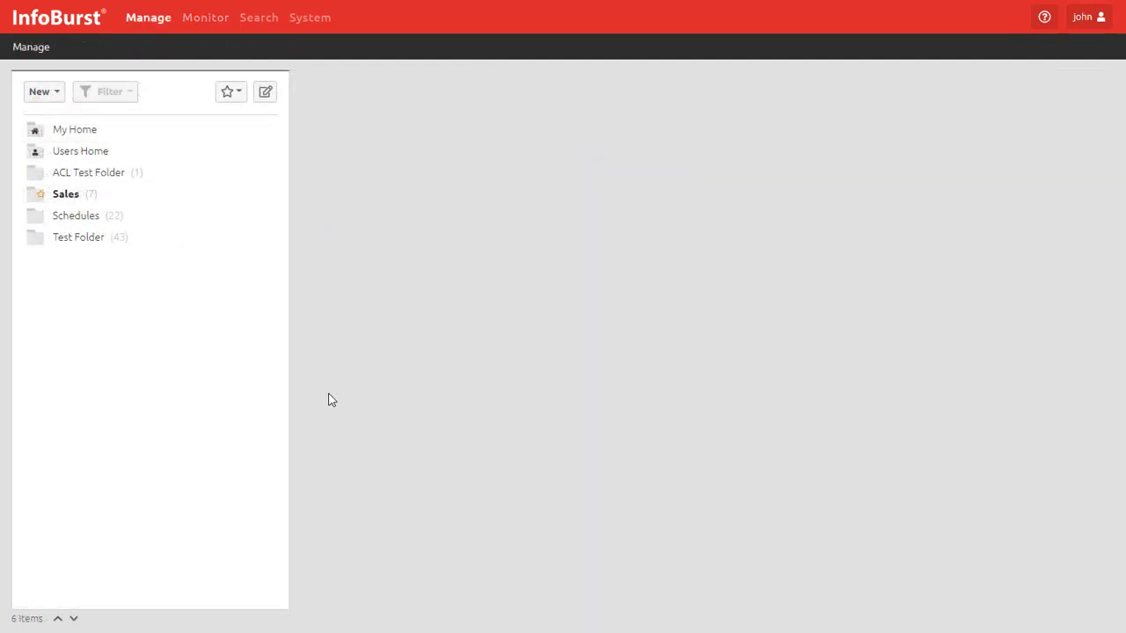
- View the references of the Weekly Sales Burst in the Sales folder
{"action": "left_click", "coordinate": [68, 196]}
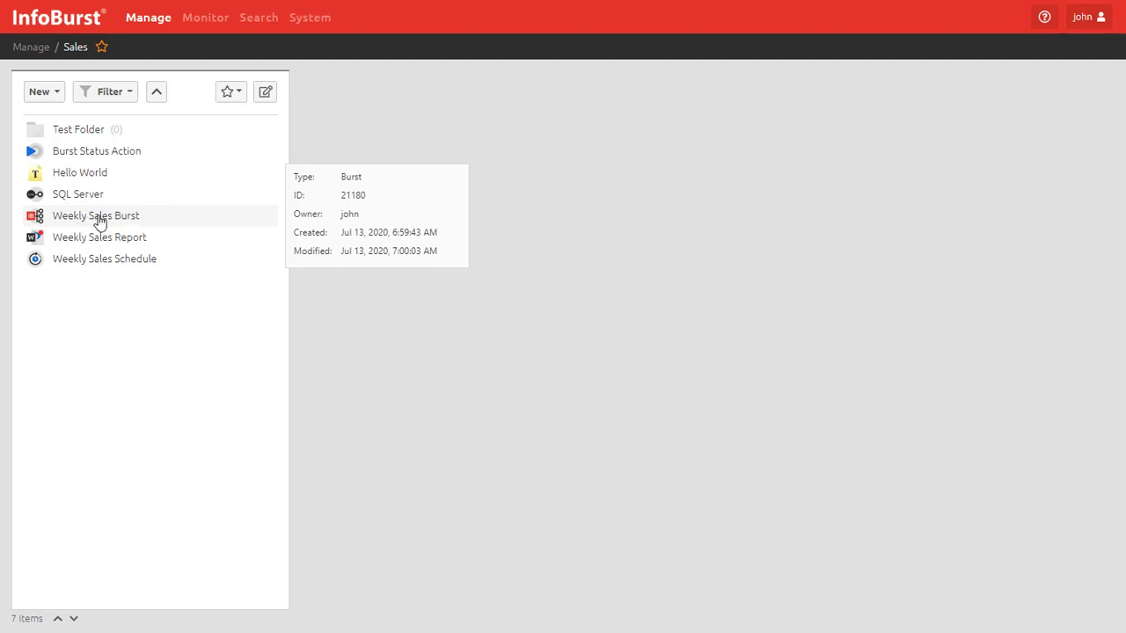
{"action": "left_click", "coordinate": [99, 222]}
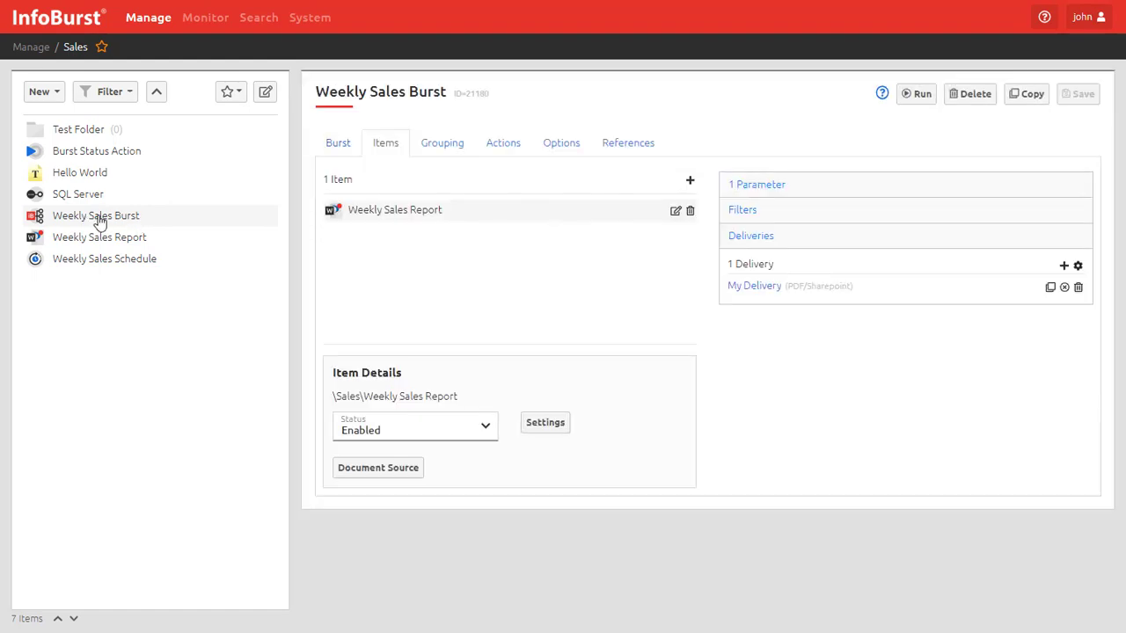
{"action": "left_click", "coordinate": [635, 146]}
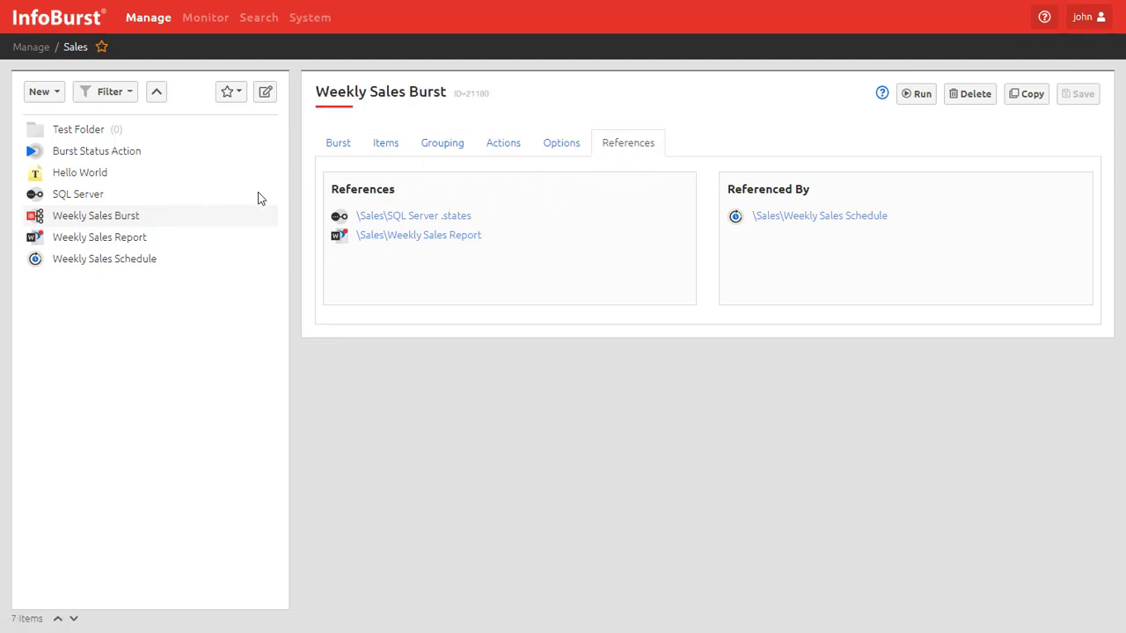
{"action": "mouse_move", "coordinate": [136, 226]}
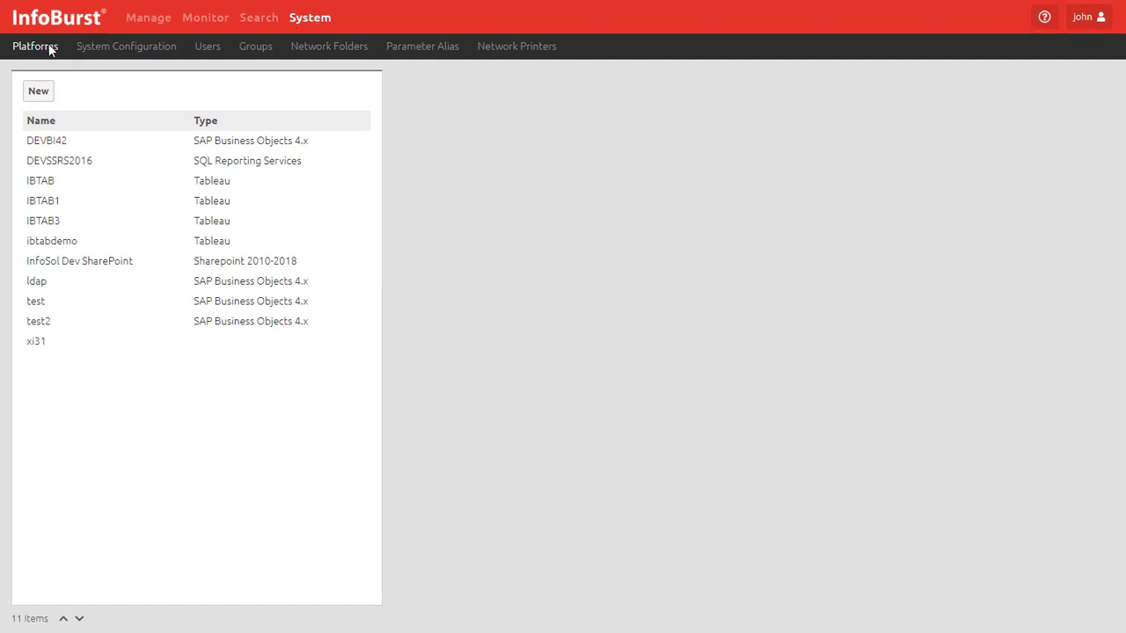
- Examine the DEVBI42 platform's settings and its associated documents
{"action": "left_click", "coordinate": [234, 148]}
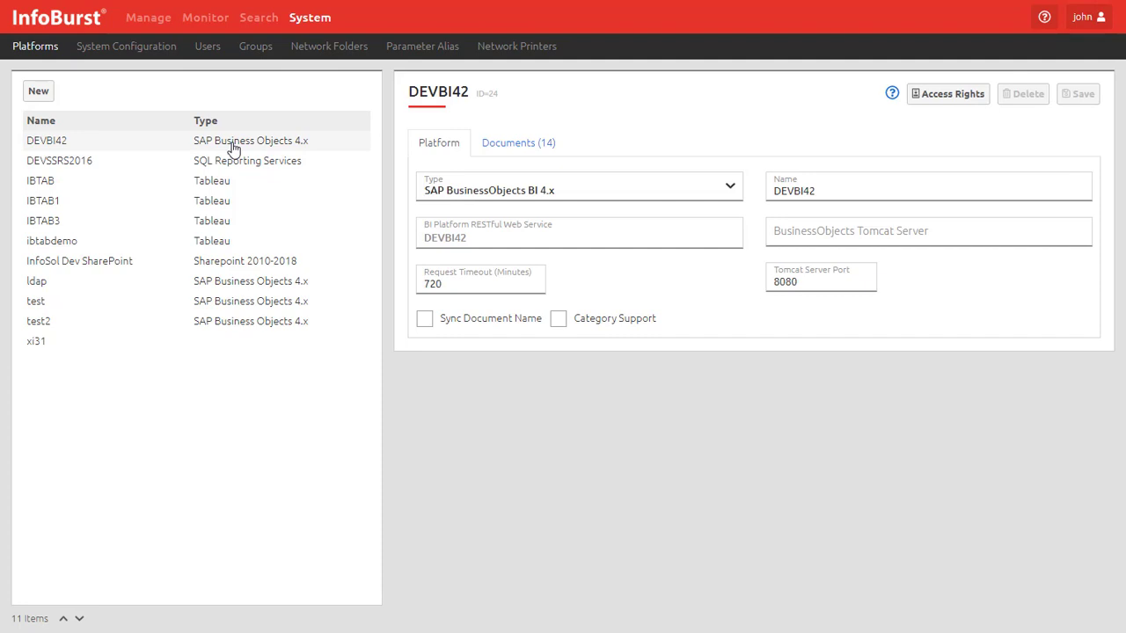
{"action": "left_click", "coordinate": [525, 148]}
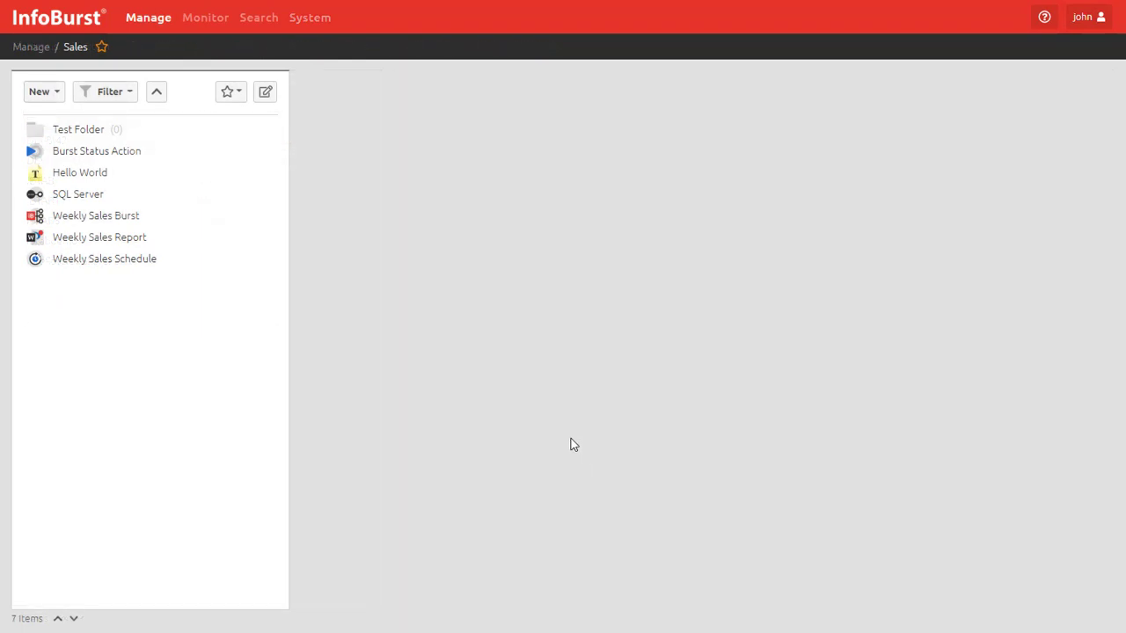
- Add a new document to the Sales folder by selecting DEV_WEBI42_MVP from the DEV folder of the DEVBI42 platform
{"action": "left_click", "coordinate": [41, 93]}
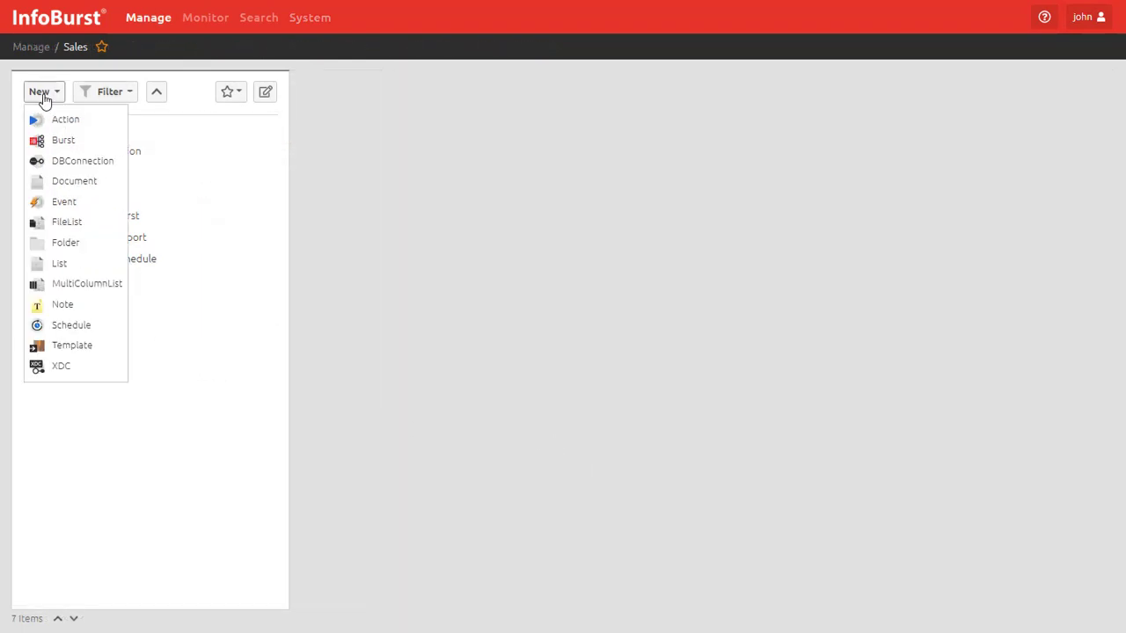
{"action": "left_click", "coordinate": [72, 185]}
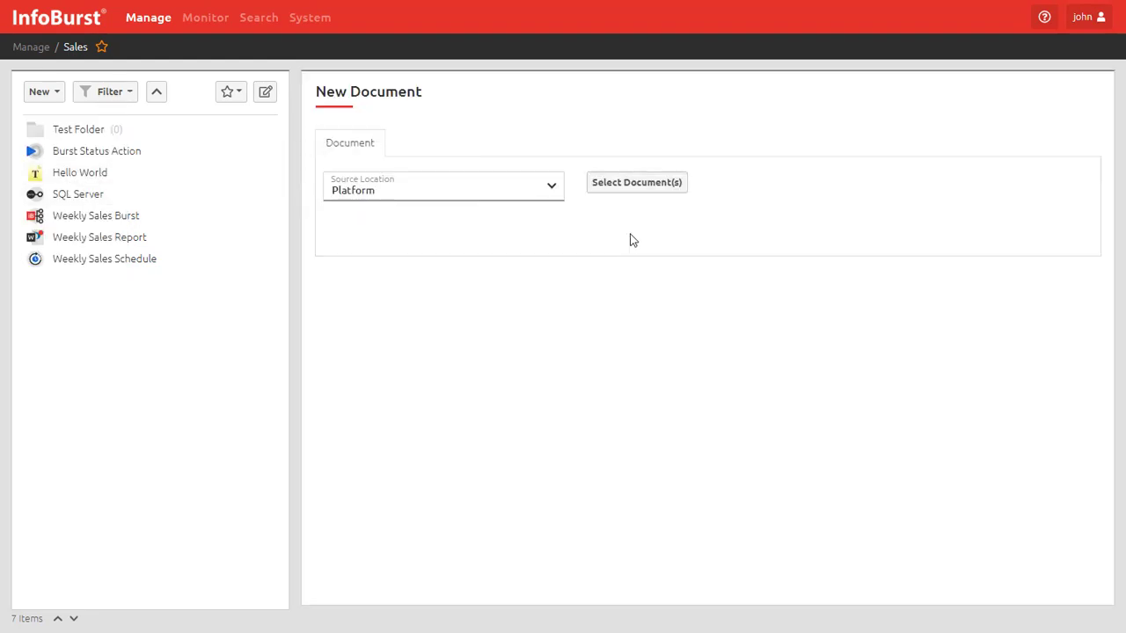
{"action": "left_click", "coordinate": [637, 185]}
{"action": "left_click", "coordinate": [691, 136]}
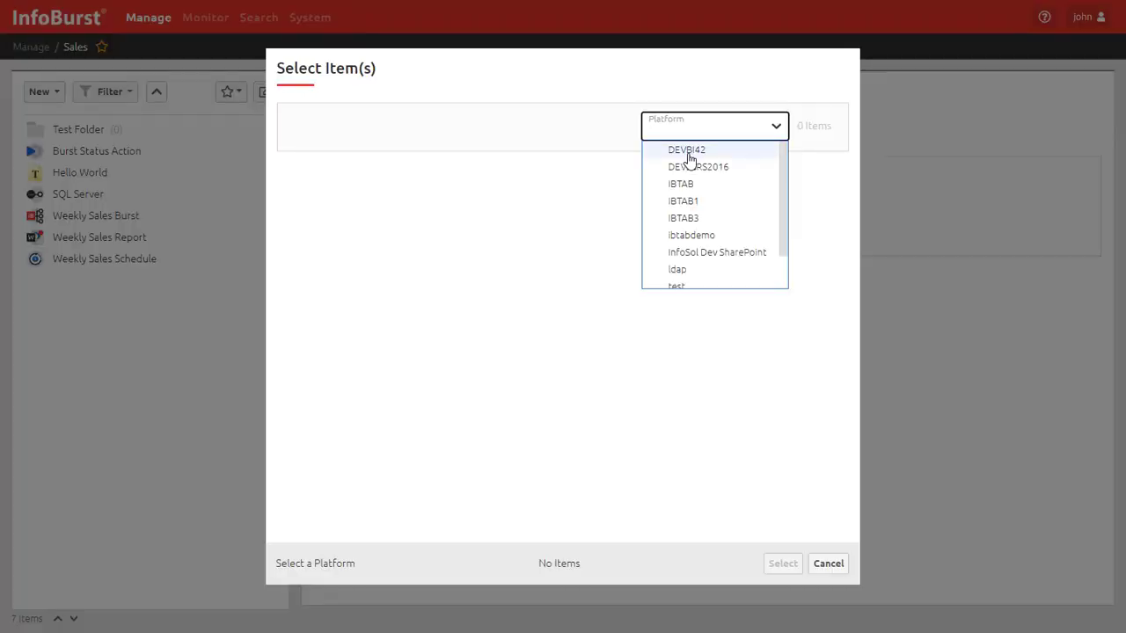
{"action": "left_click", "coordinate": [691, 151]}
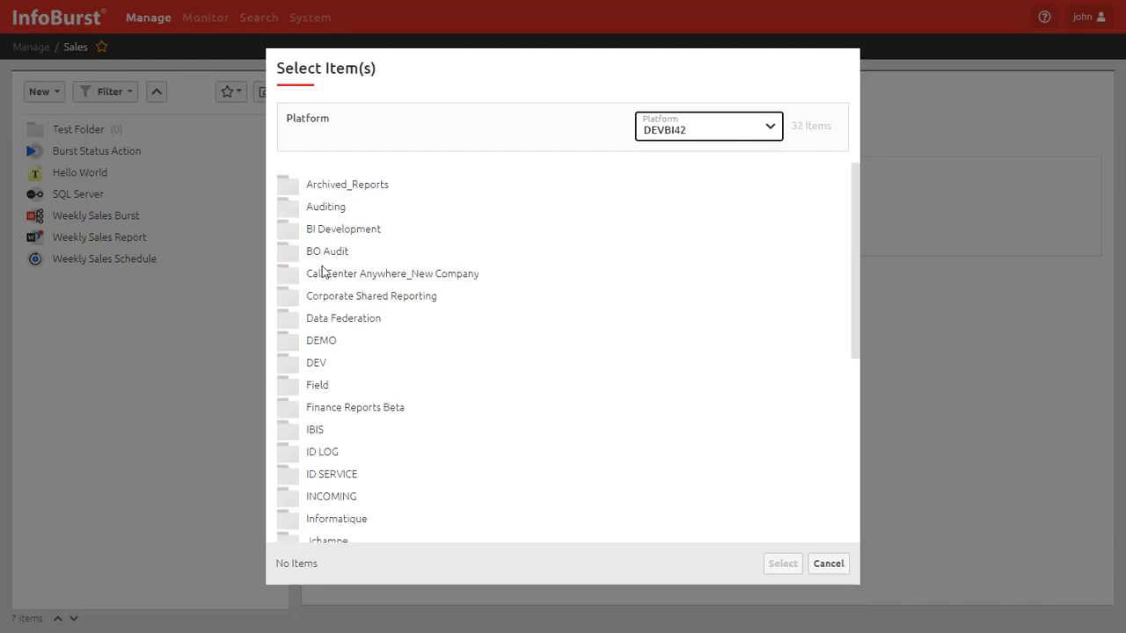
{"action": "left_click", "coordinate": [318, 363]}
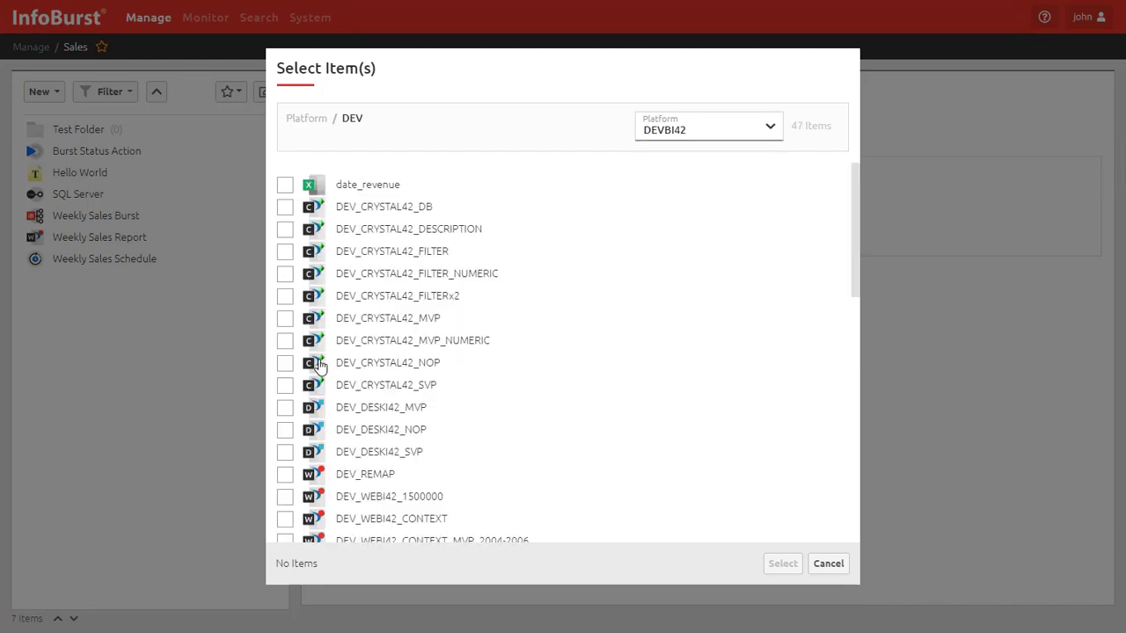
{"action": "scroll", "coordinate": [329, 412], "scroll_direction": "down", "scroll_amount": 3}
{"action": "scroll", "coordinate": [340, 454], "scroll_direction": "down", "scroll_amount": 3}
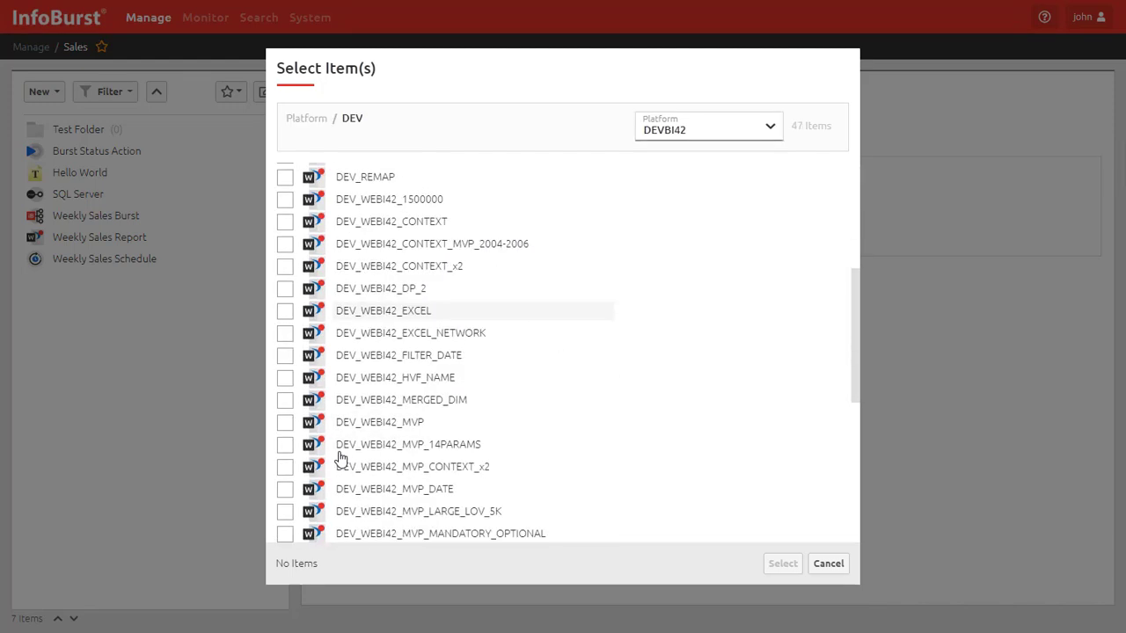
{"action": "left_click", "coordinate": [285, 422]}
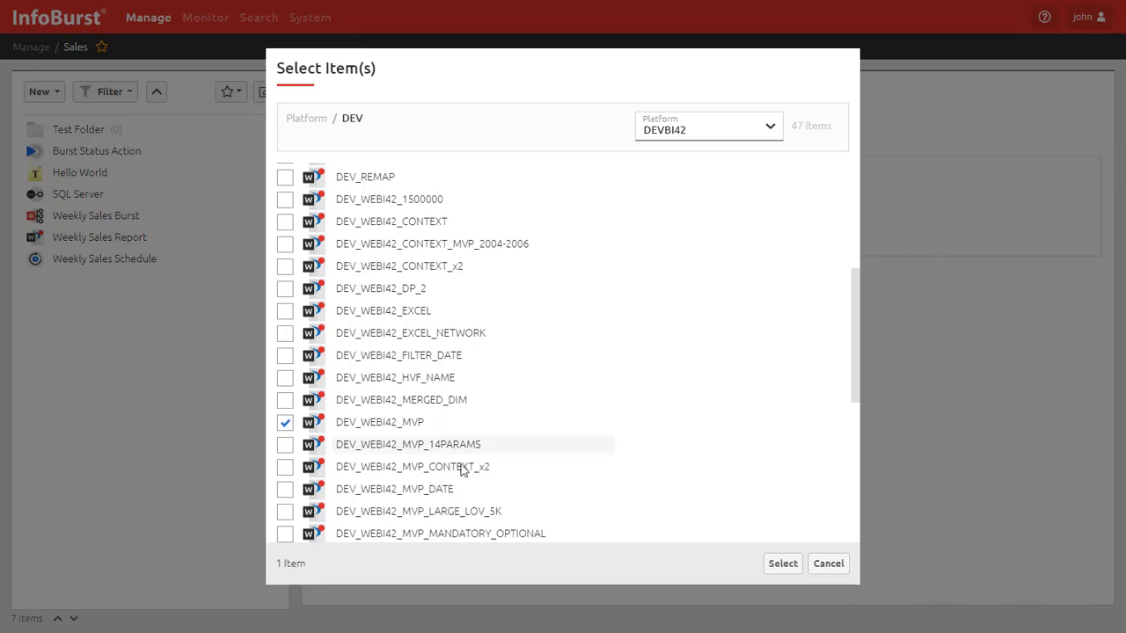
{"action": "left_click", "coordinate": [782, 563]}
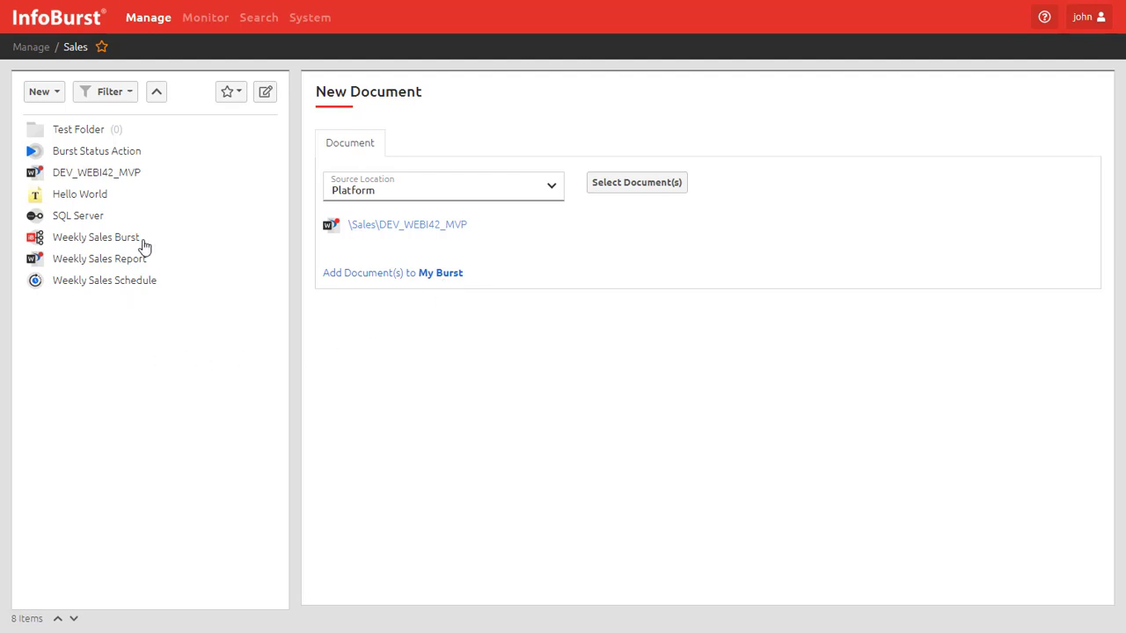
- Create a burst for the DEV_WEBI42_MVP document and review its general settings and items
{"action": "left_click", "coordinate": [123, 177]}
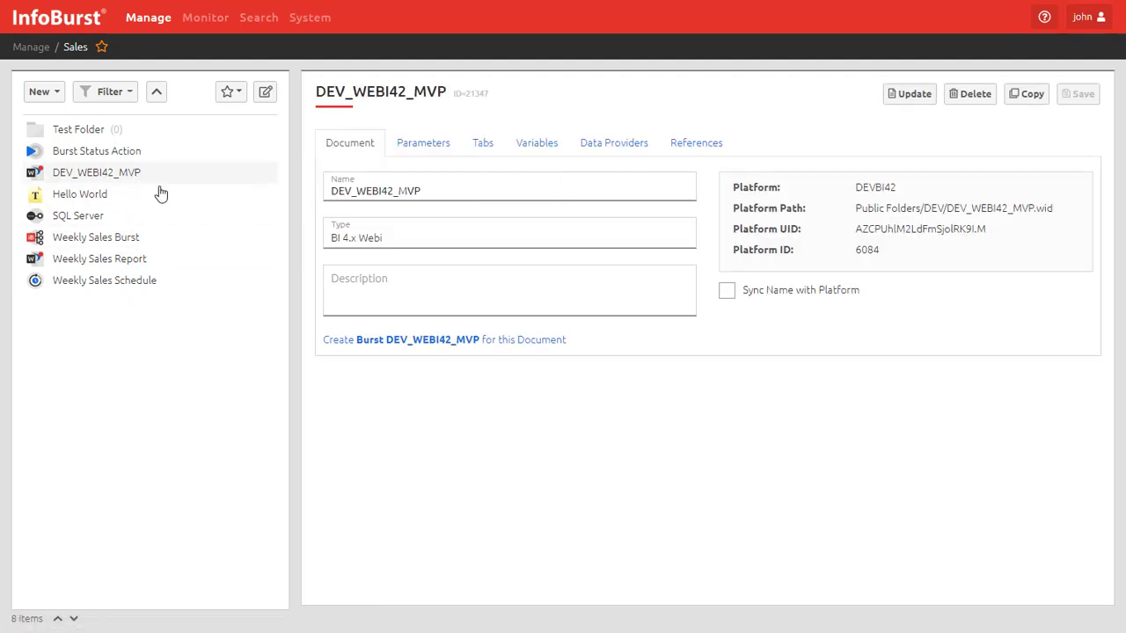
{"action": "left_click", "coordinate": [439, 343]}
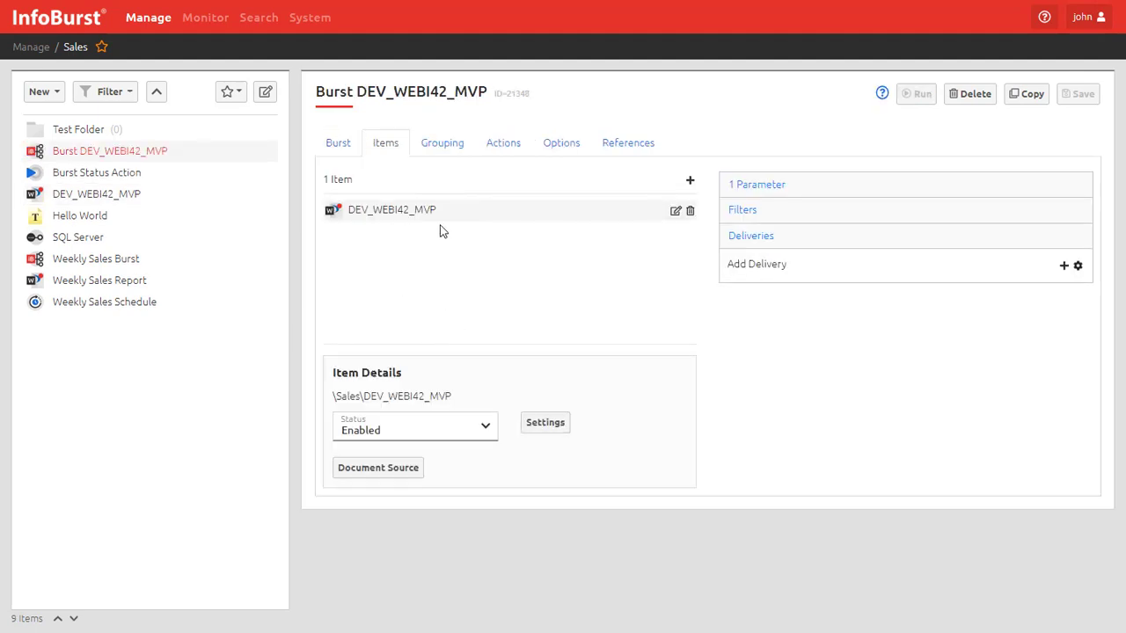
{"action": "left_click", "coordinate": [339, 143]}
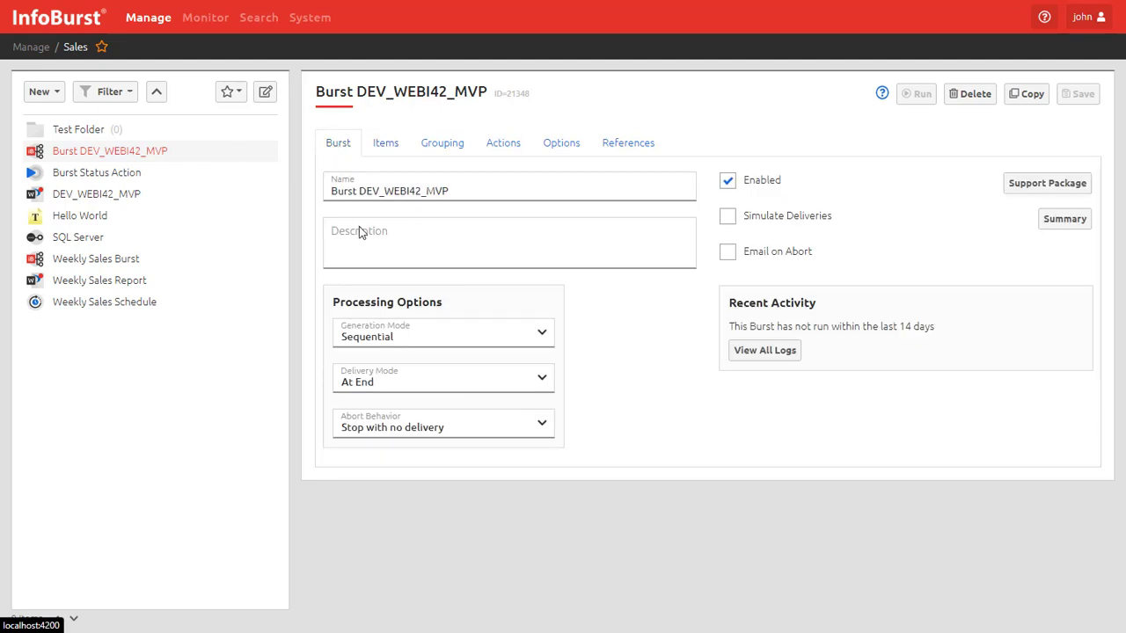
{"action": "left_click", "coordinate": [385, 143]}
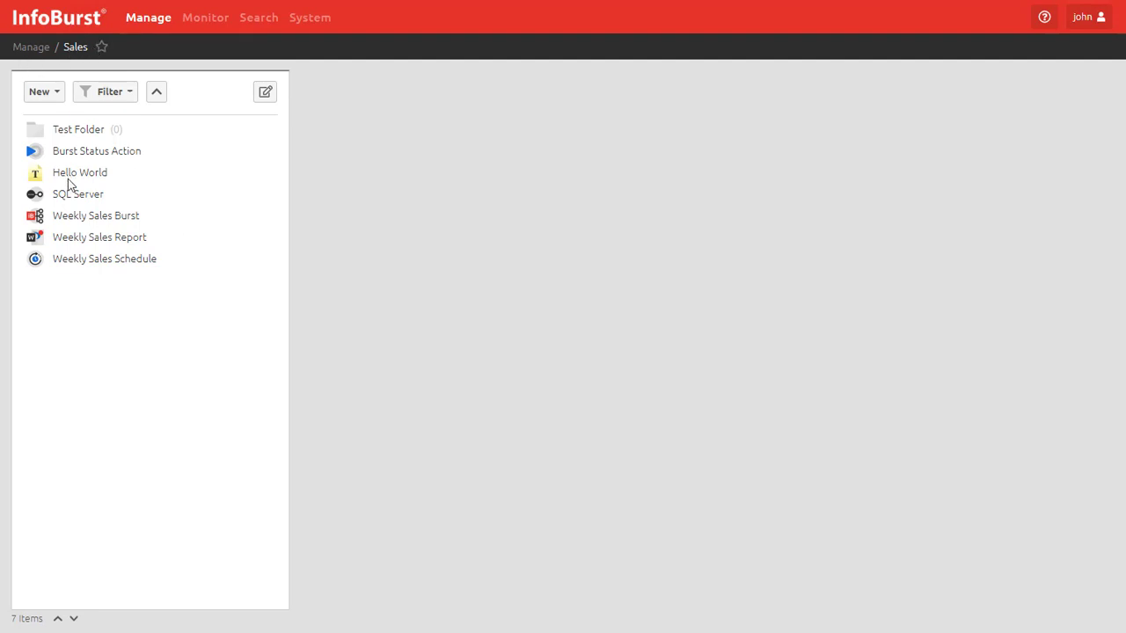
- Mark the Sales folder as a favorite, return to the root folder, and reopen Sales from the favorites
{"action": "left_click", "coordinate": [102, 51]}
{"action": "left_click", "coordinate": [38, 49]}
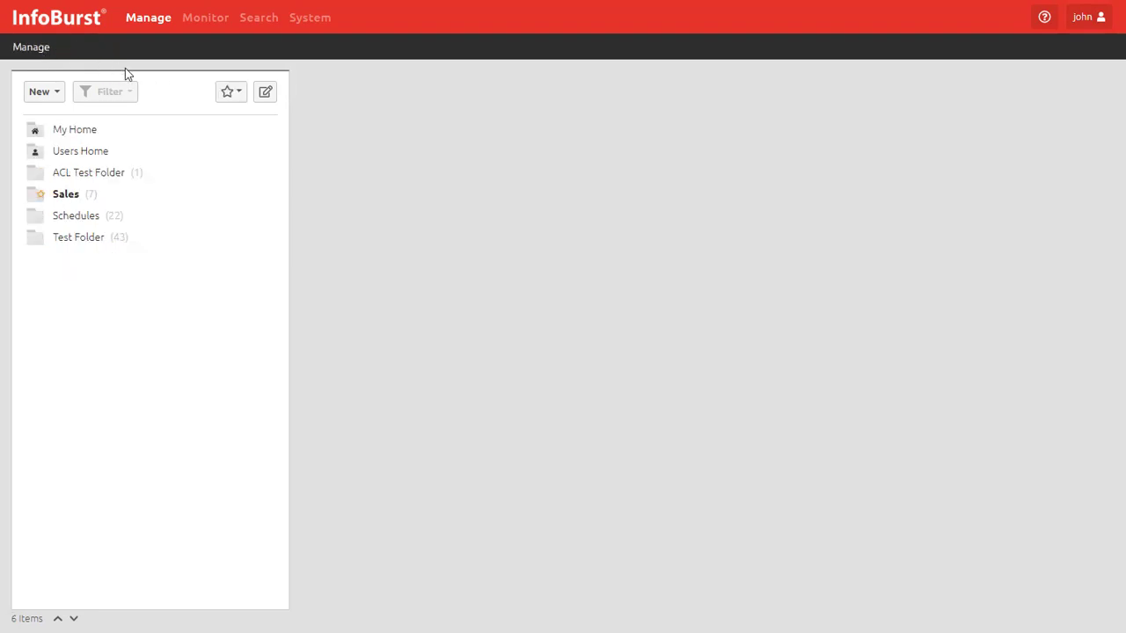
{"action": "left_click", "coordinate": [239, 95]}
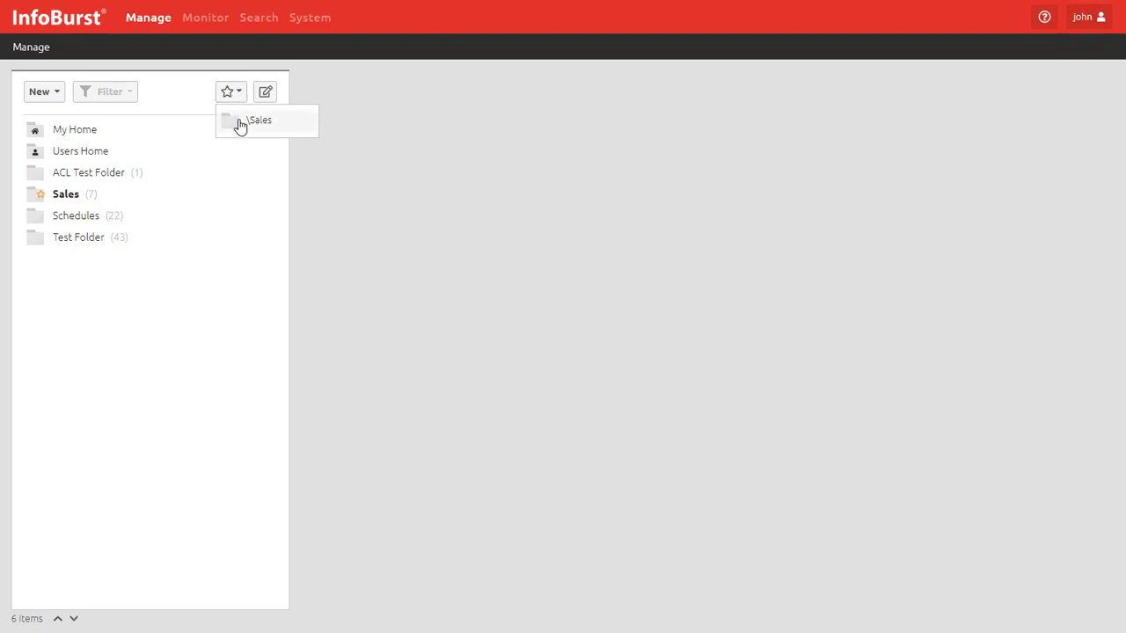
{"action": "left_click", "coordinate": [240, 125]}
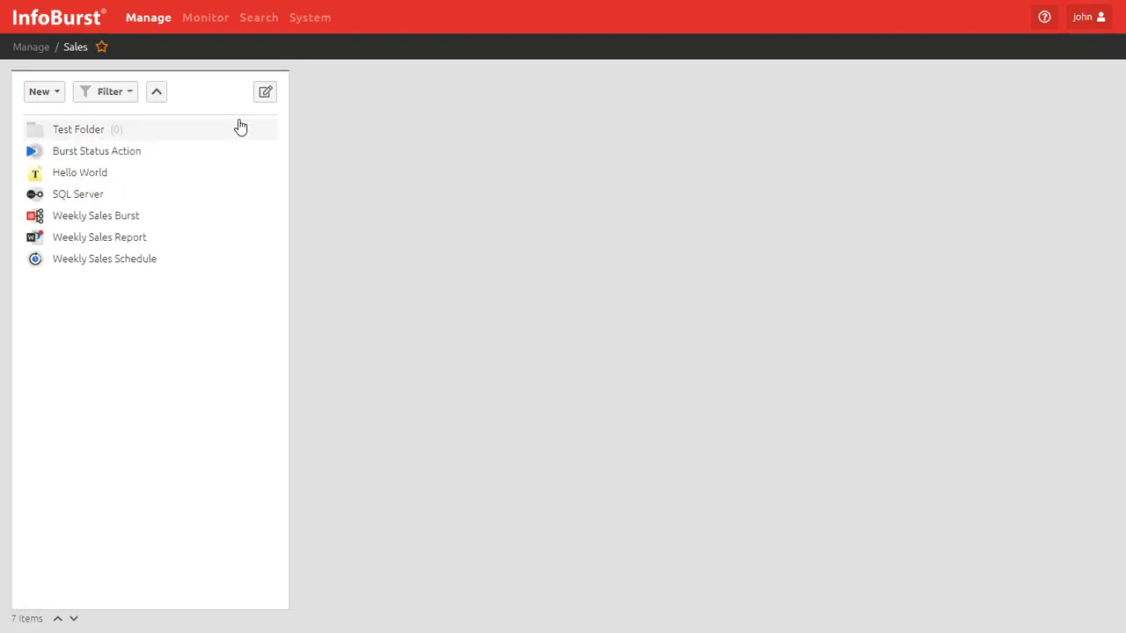
- Mark the Test Schedules folder inside Schedules as a favorite and reopen it from the root folder's favorites
{"action": "left_click", "coordinate": [155, 93]}
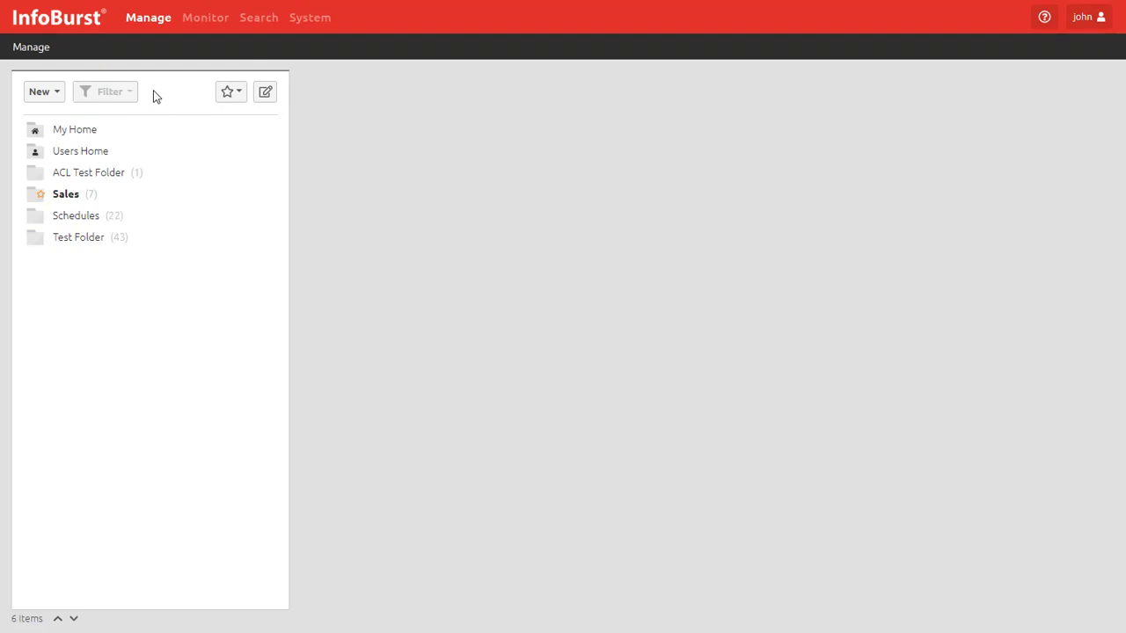
{"action": "left_click", "coordinate": [78, 218]}
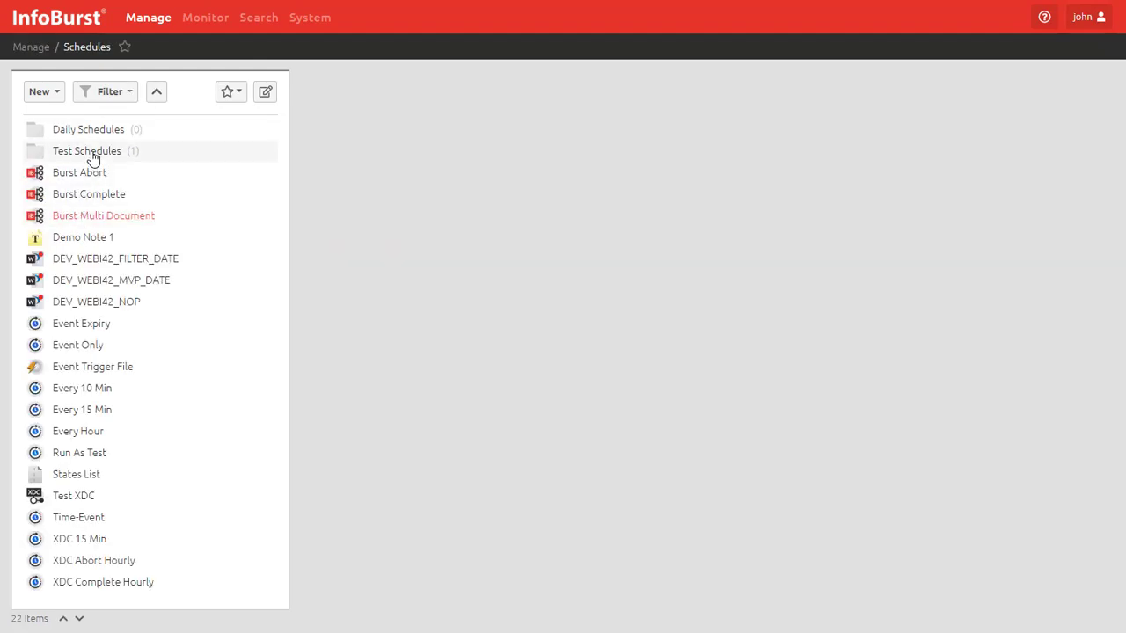
{"action": "left_click", "coordinate": [92, 154]}
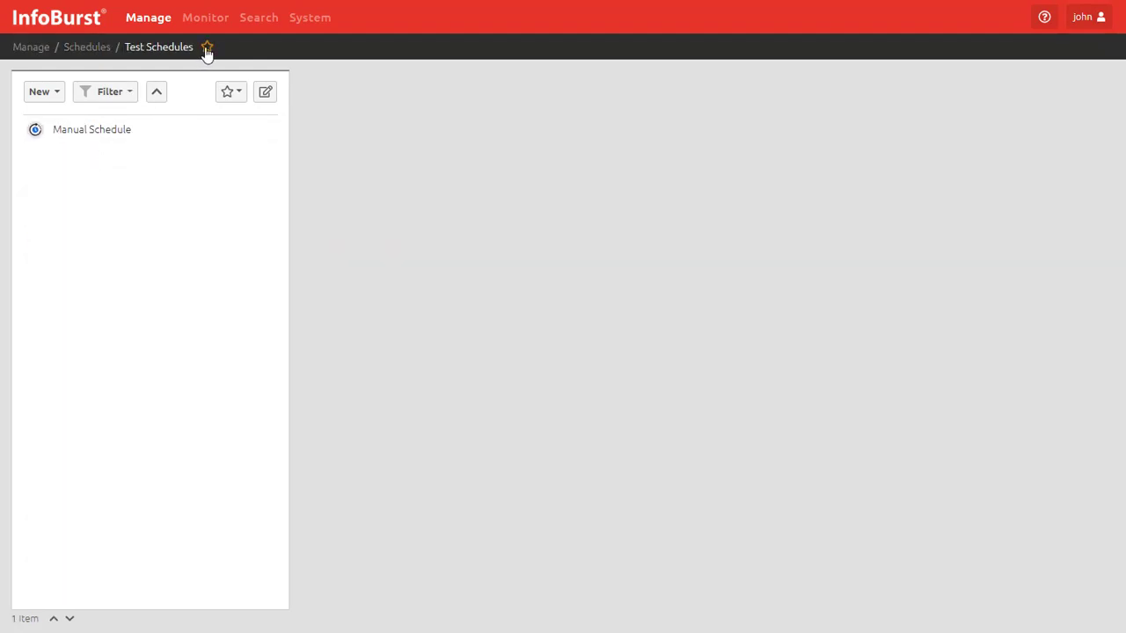
{"action": "left_click", "coordinate": [26, 49]}
{"action": "left_click", "coordinate": [236, 93]}
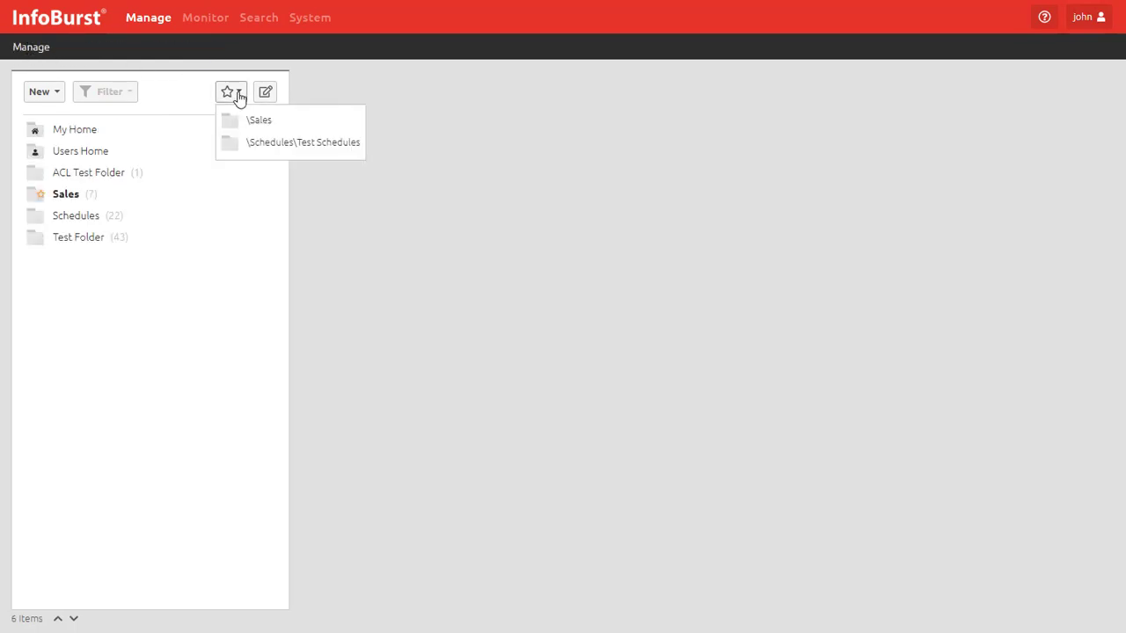
{"action": "left_click", "coordinate": [269, 144]}
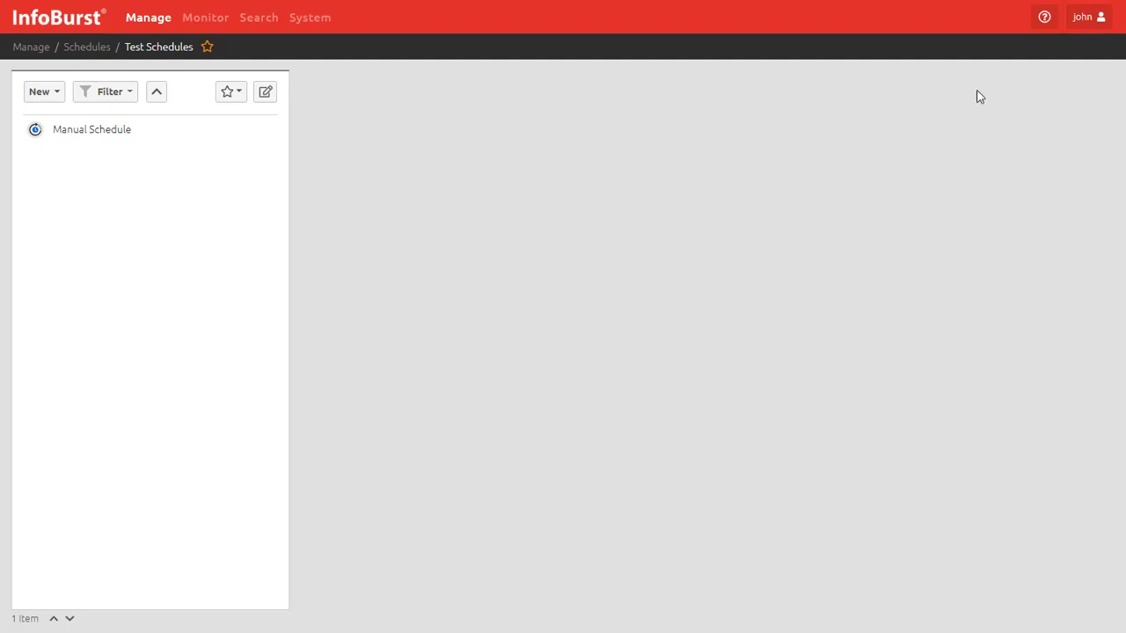
- Set the \Schedules\Test Schedules favorite as the Manage start folder in the user settings, and log off and back in
{"action": "left_click", "coordinate": [1083, 25]}
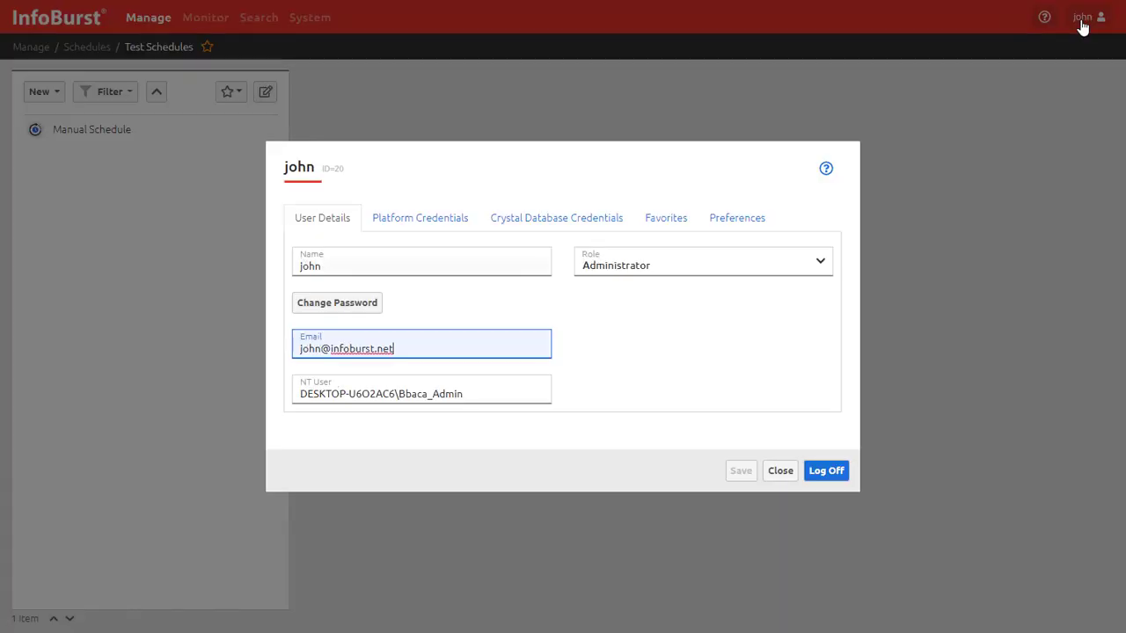
{"action": "left_click", "coordinate": [663, 223]}
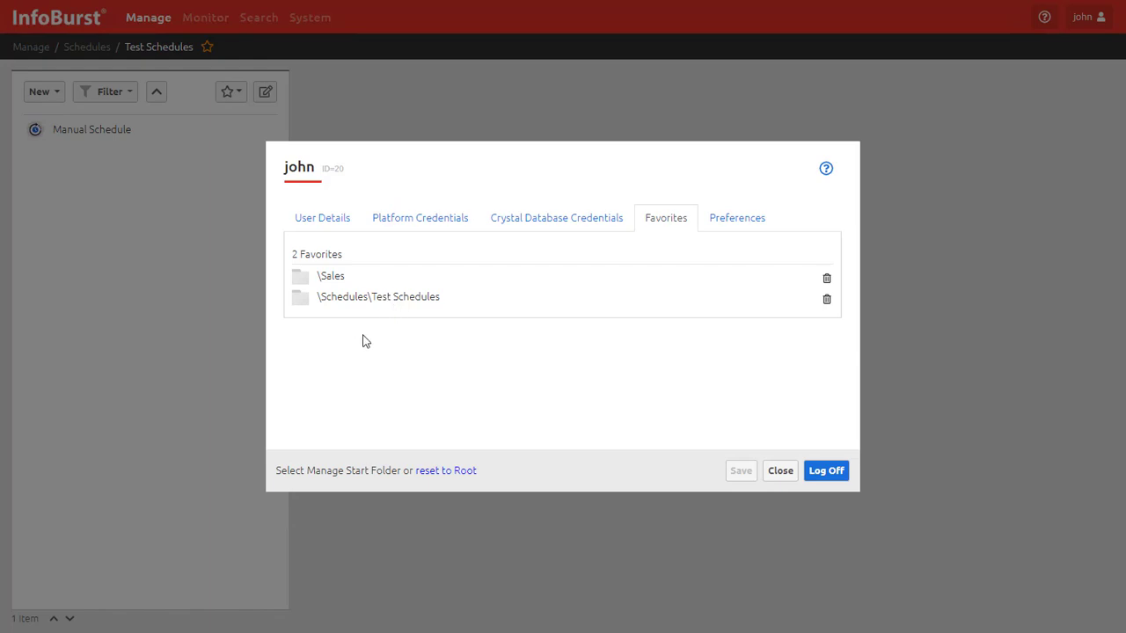
{"action": "left_click", "coordinate": [302, 305]}
{"action": "left_click", "coordinate": [824, 471]}
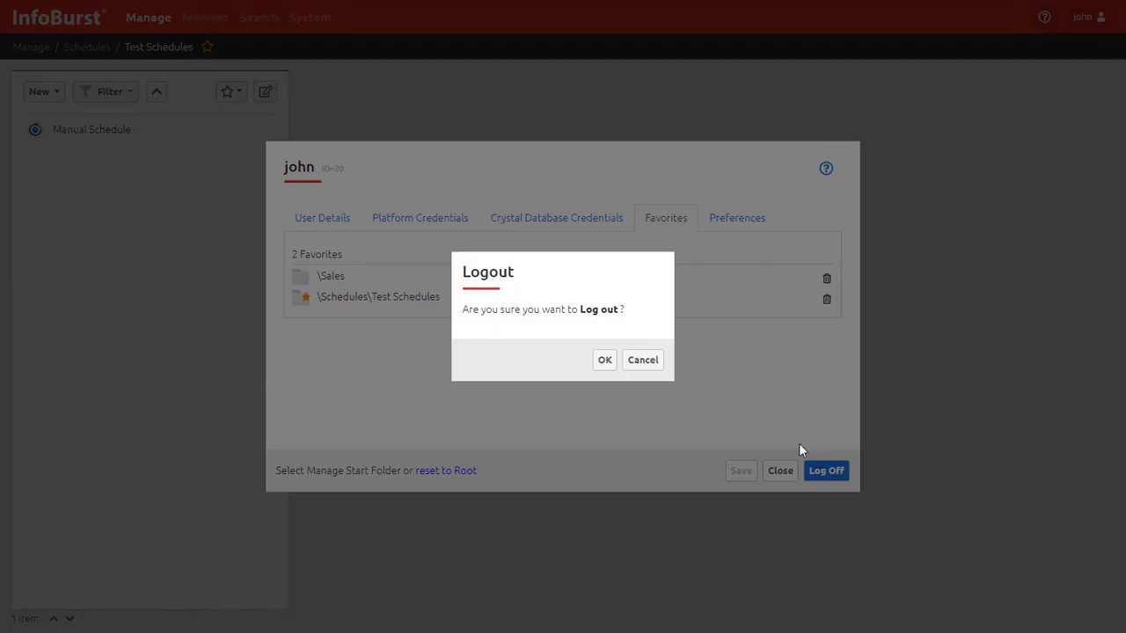
{"action": "left_click", "coordinate": [603, 359]}
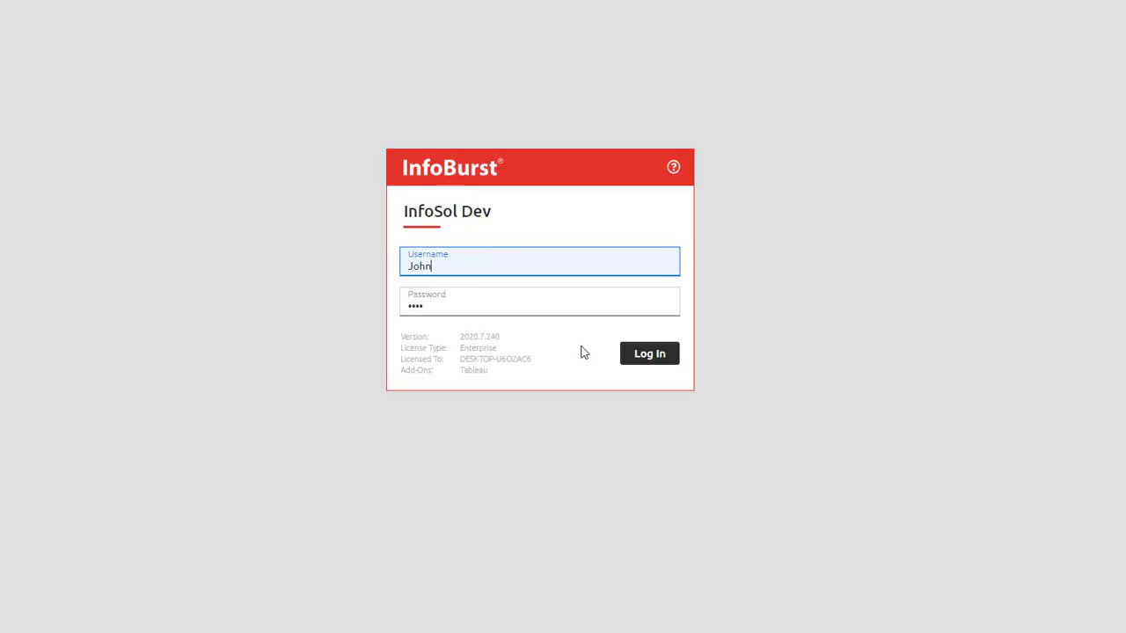
{"action": "left_click", "coordinate": [650, 356]}
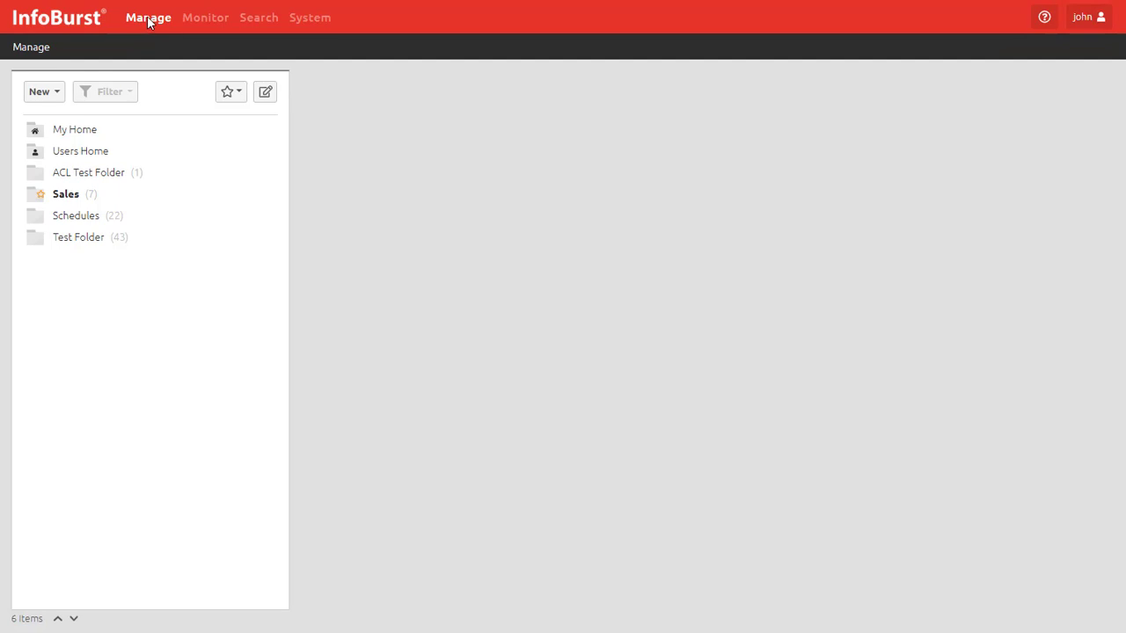
- View the Monitor analytics and the Search page, and return to Manage
{"action": "left_click", "coordinate": [207, 21]}
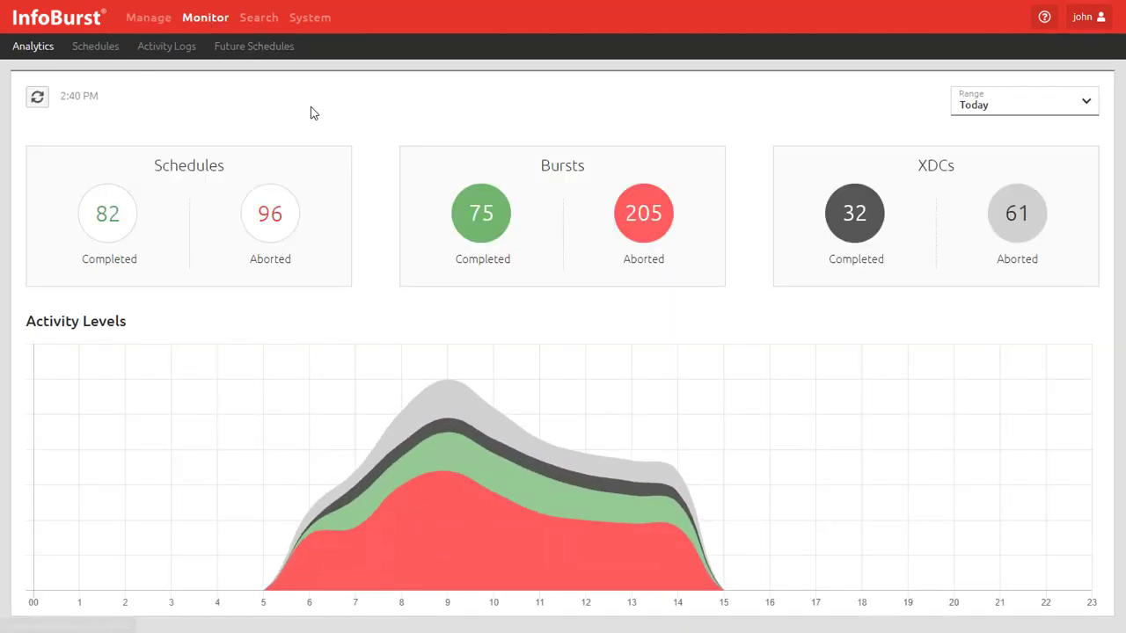
{"action": "mouse_move", "coordinate": [466, 487]}
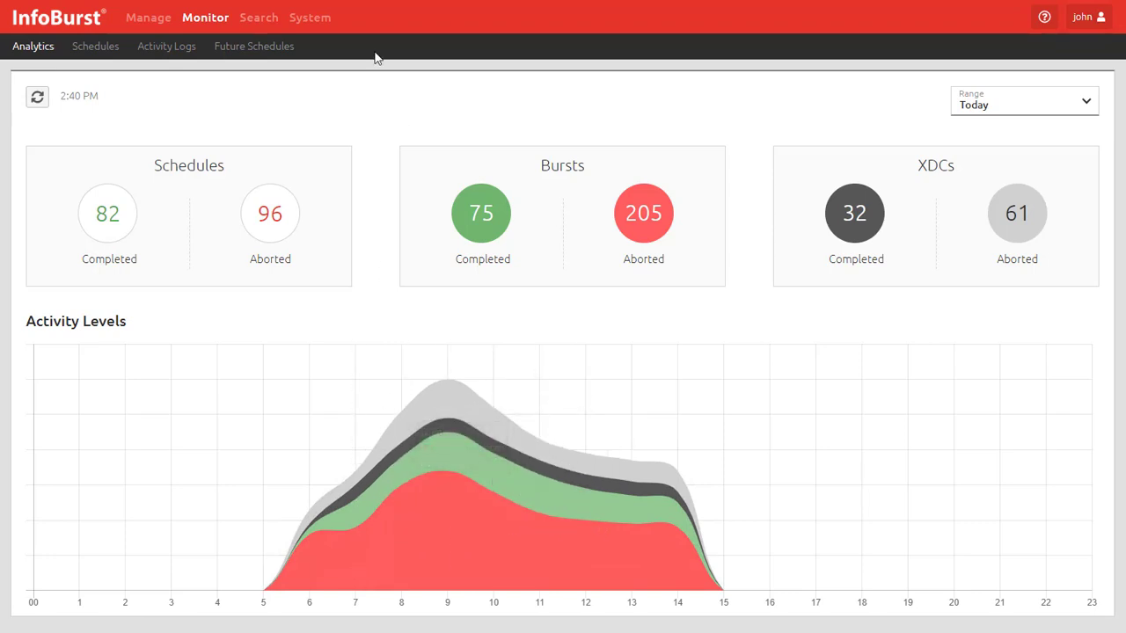
{"action": "left_click", "coordinate": [256, 19]}
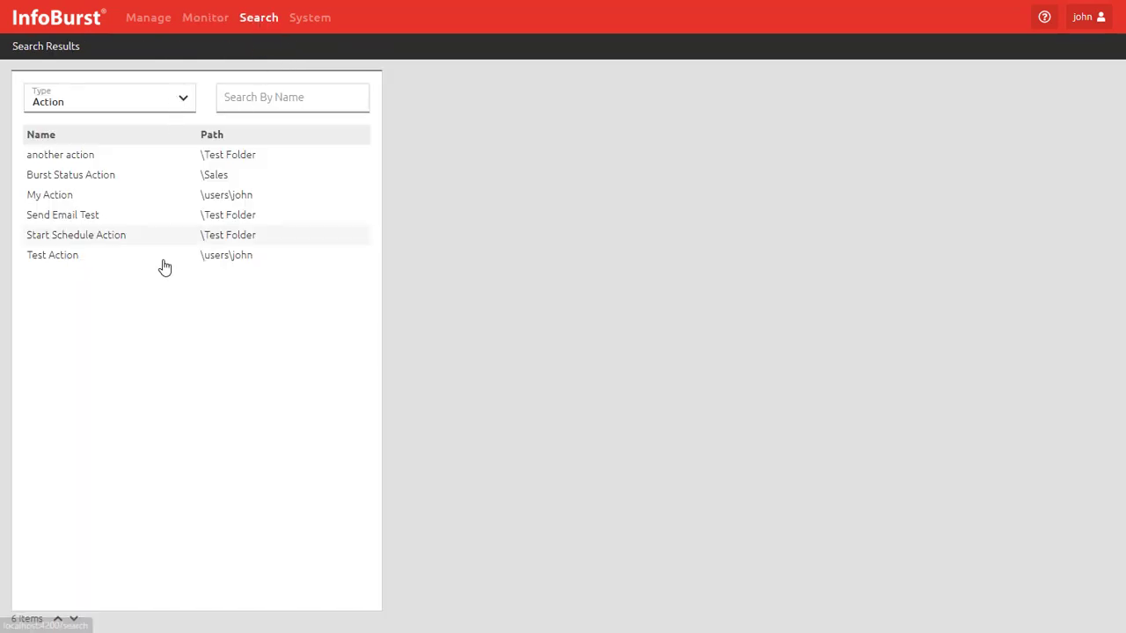
{"action": "left_click", "coordinate": [153, 21]}
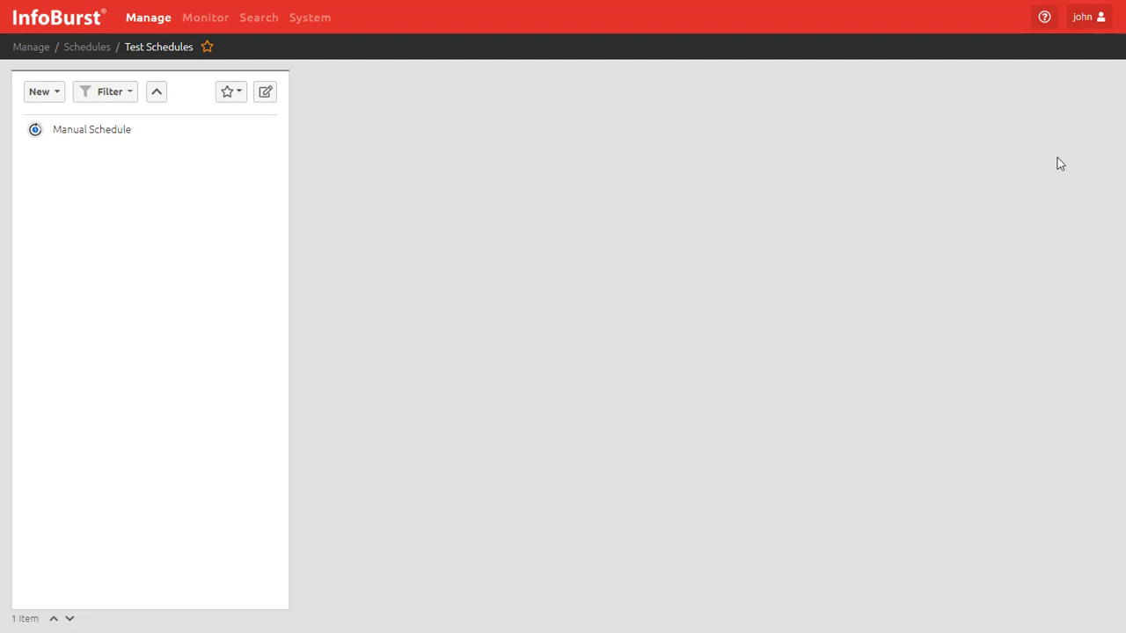
- Set the user's landing page preference to Monitor, and log off and back in to check the page
{"action": "left_click", "coordinate": [1083, 20]}
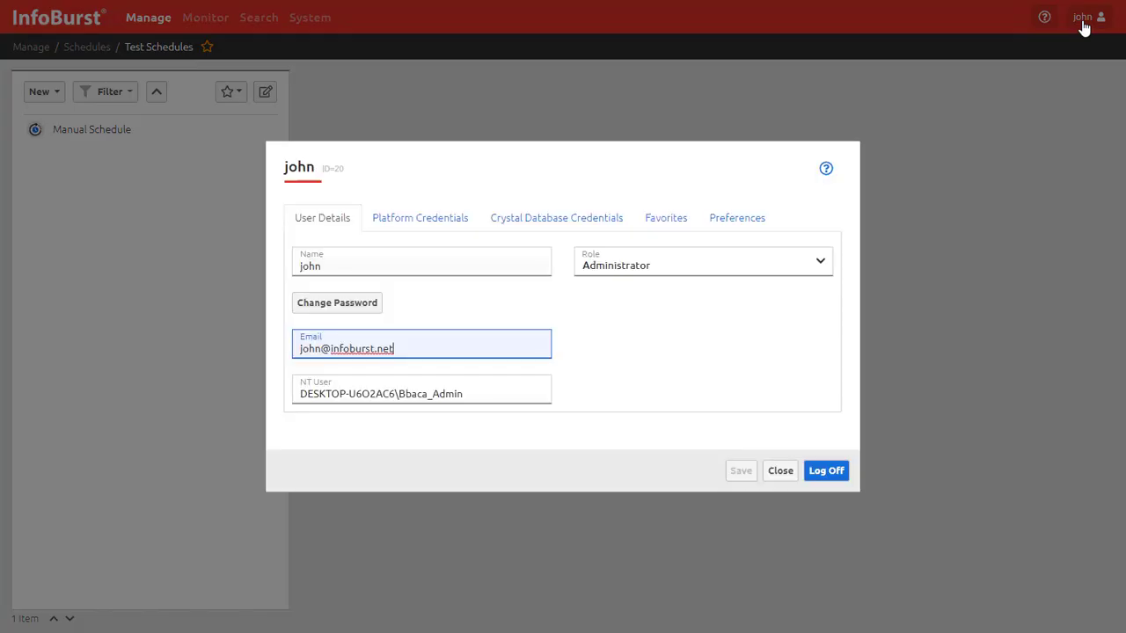
{"action": "left_click", "coordinate": [726, 221]}
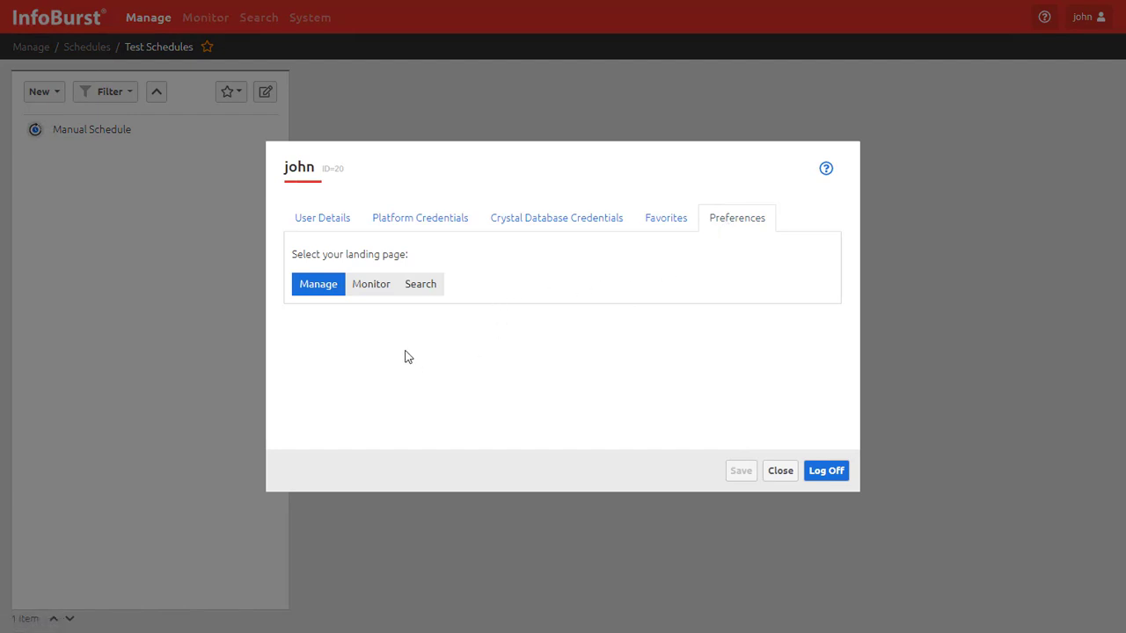
{"action": "left_click", "coordinate": [372, 293]}
{"action": "left_click", "coordinate": [373, 290]}
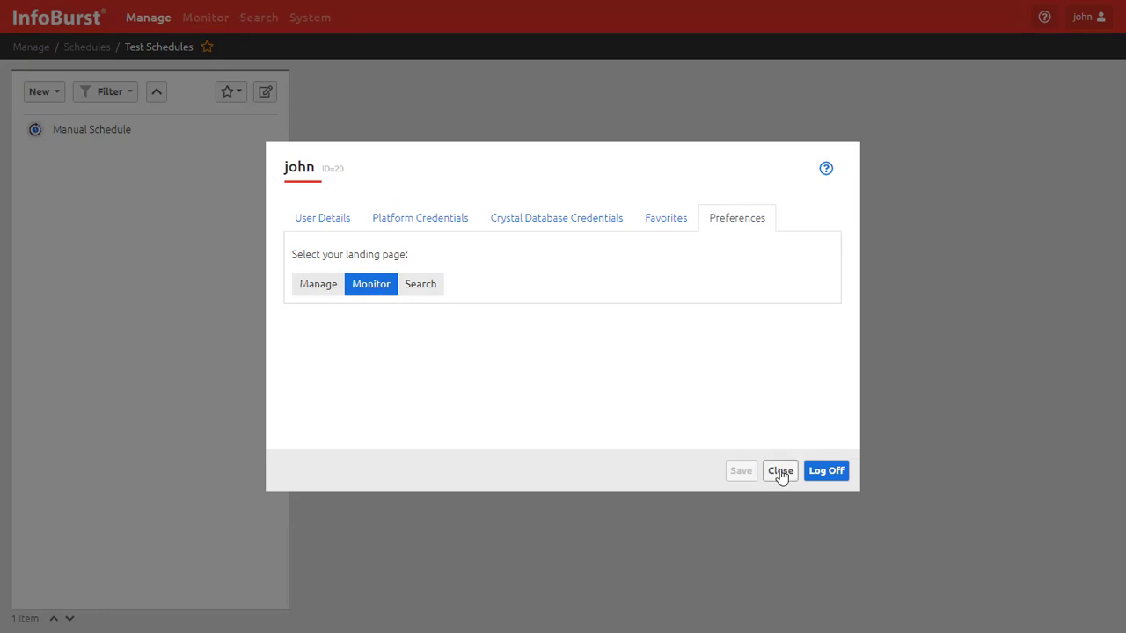
{"action": "left_click", "coordinate": [825, 471]}
{"action": "left_click", "coordinate": [605, 362]}
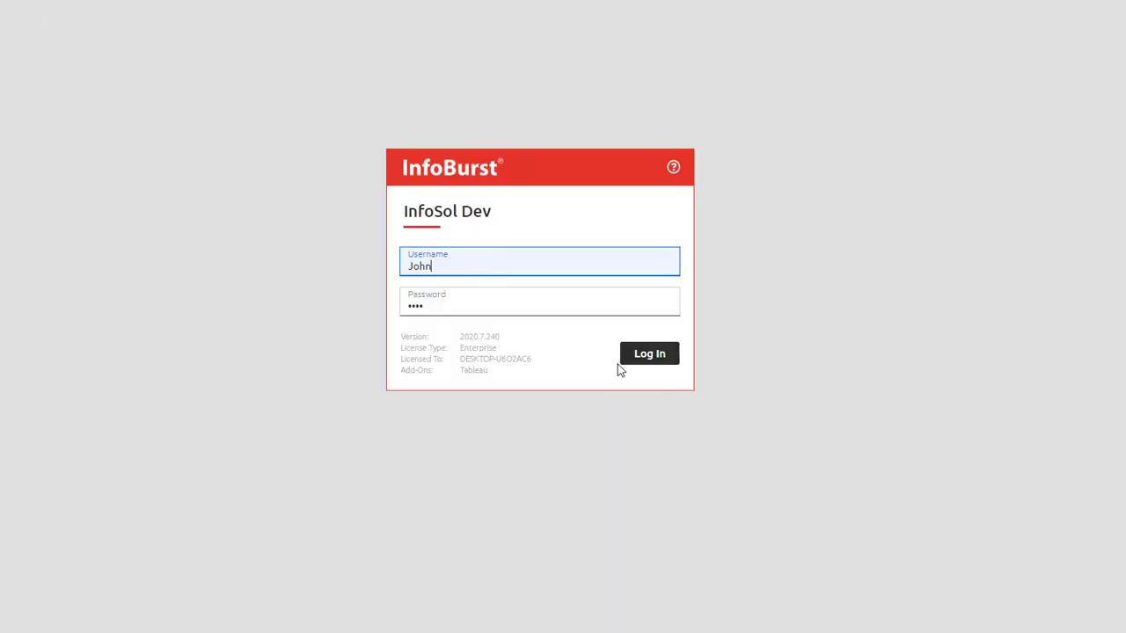
{"action": "left_click", "coordinate": [643, 360]}
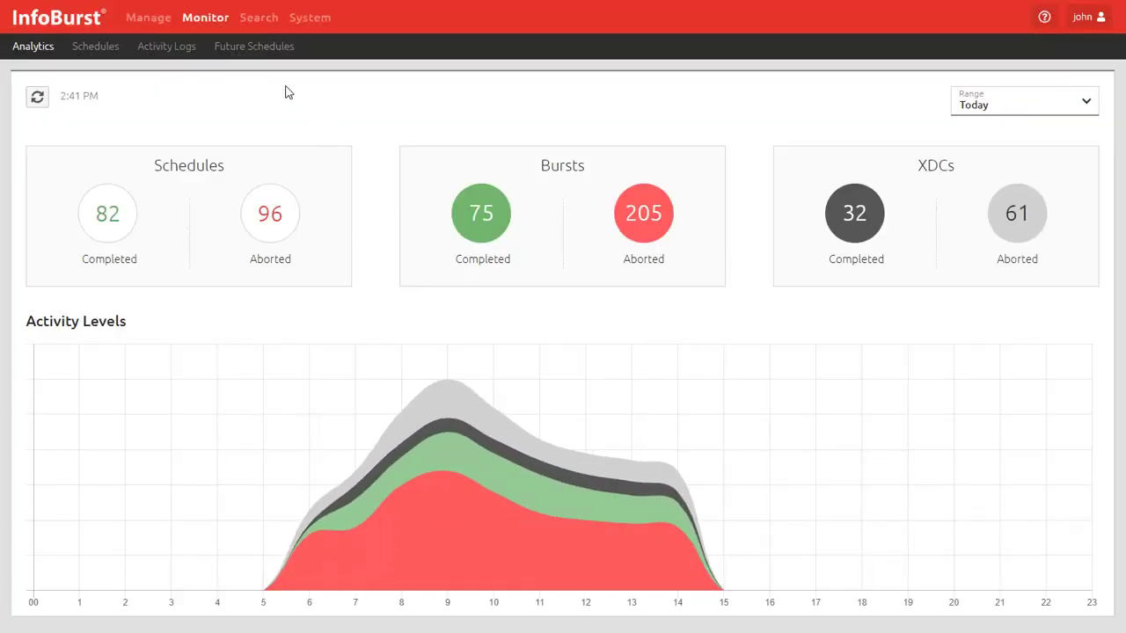
{"action": "mouse_move", "coordinate": [536, 478]}
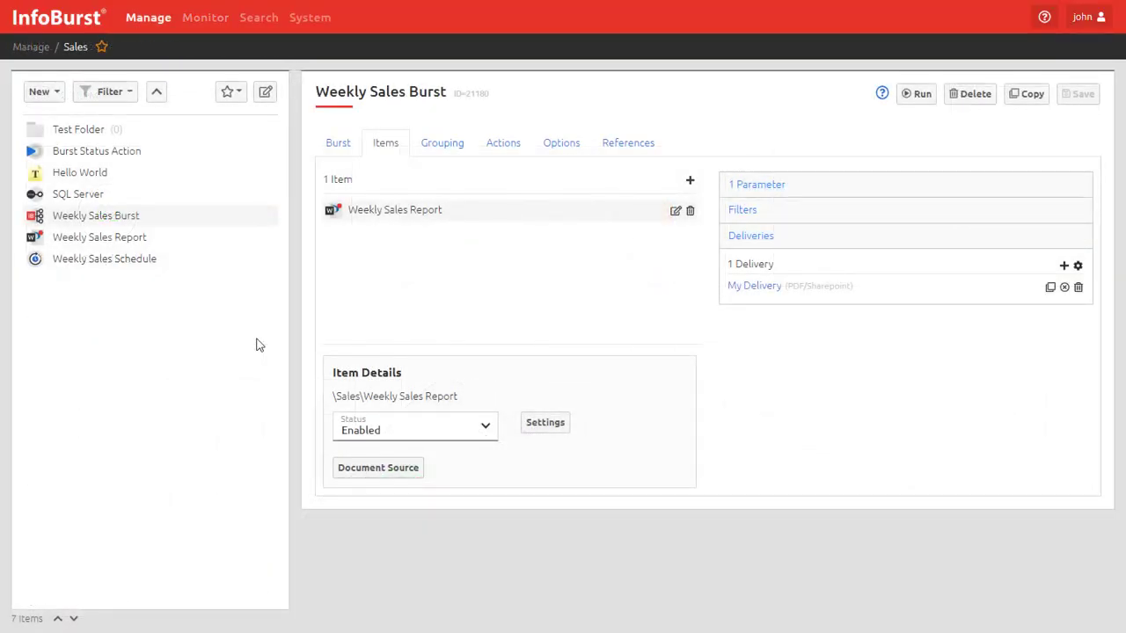
- Open the Burst Overview help article from the Weekly Sales Burst and read through its summary and sections
{"action": "left_click", "coordinate": [123, 221]}
{"action": "mouse_move", "coordinate": [882, 99]}
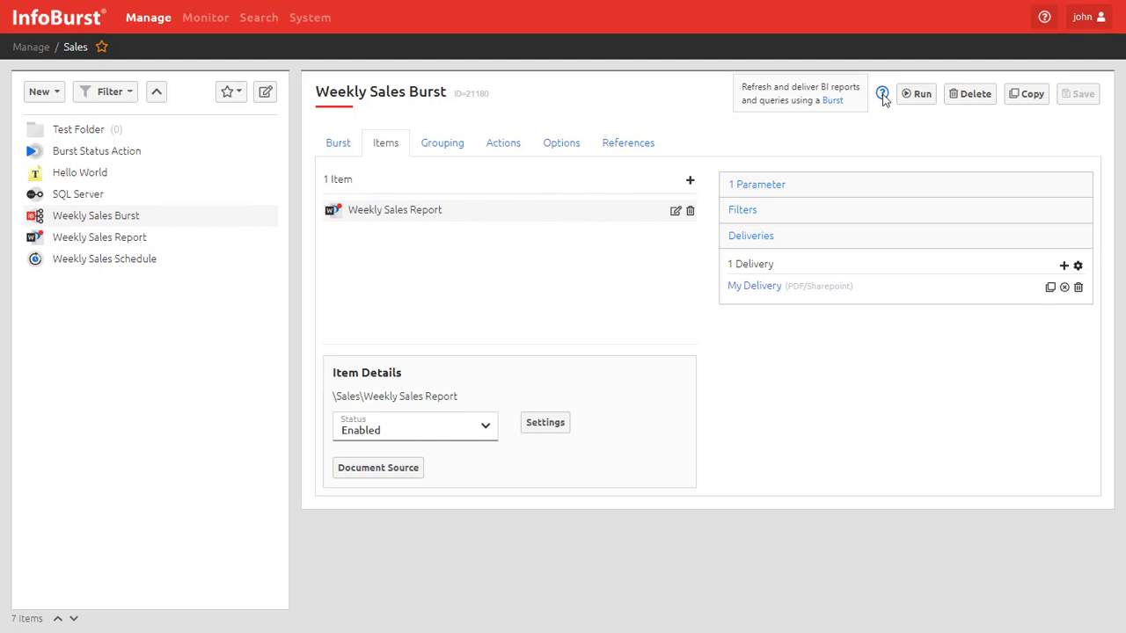
{"action": "left_click", "coordinate": [832, 102]}
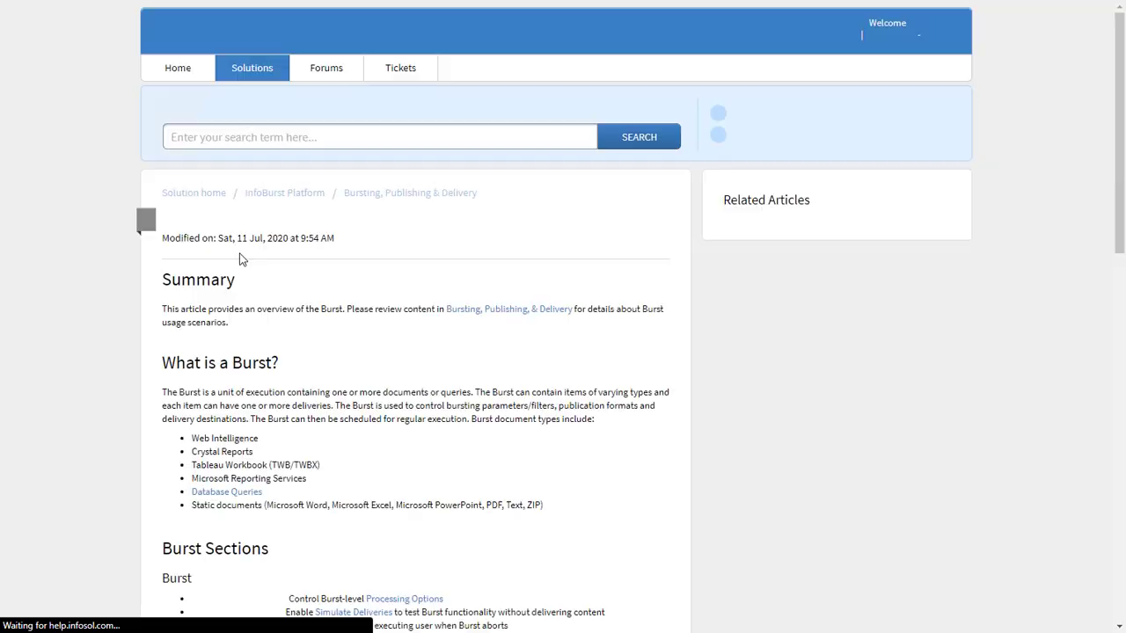
{"action": "scroll", "coordinate": [130, 320], "scroll_direction": "down", "scroll_amount": 4}
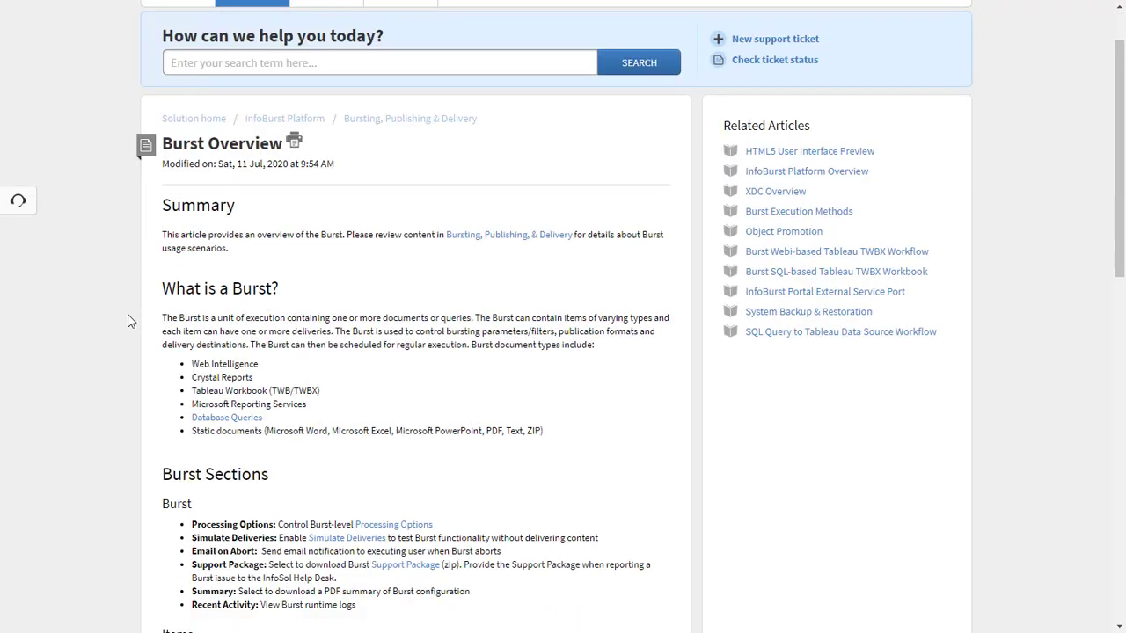
{"action": "scroll", "coordinate": [126, 321], "scroll_direction": "down", "scroll_amount": 3}
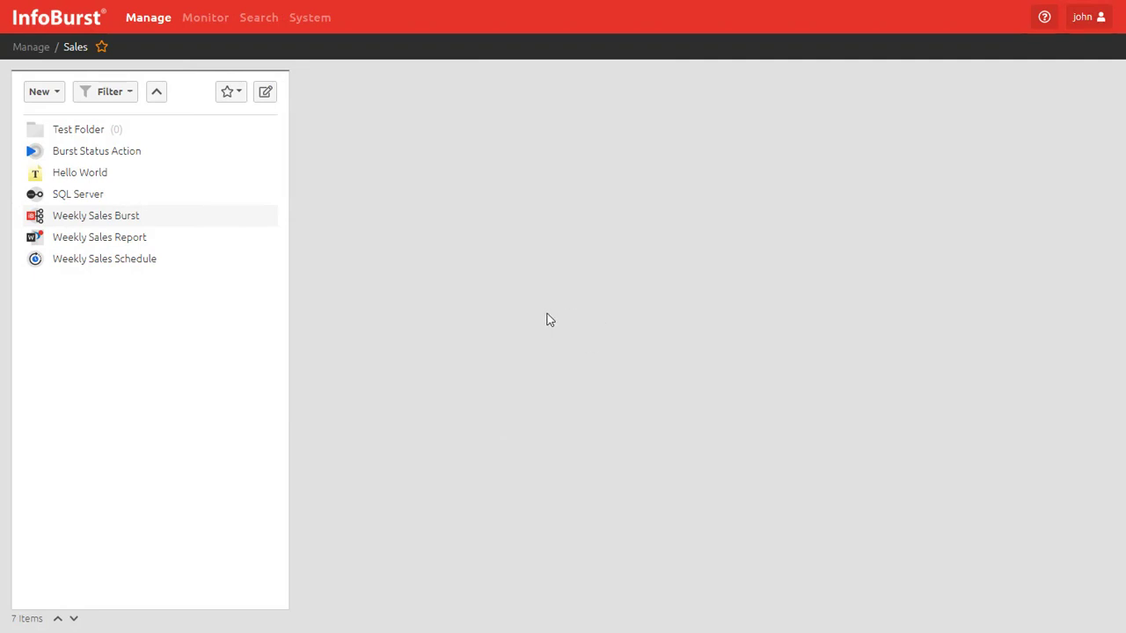
- Search the InfoSol Help Desk for "WIS 30271" and read the topic on the maximum binary output size limit
{"action": "left_click", "coordinate": [1044, 20]}
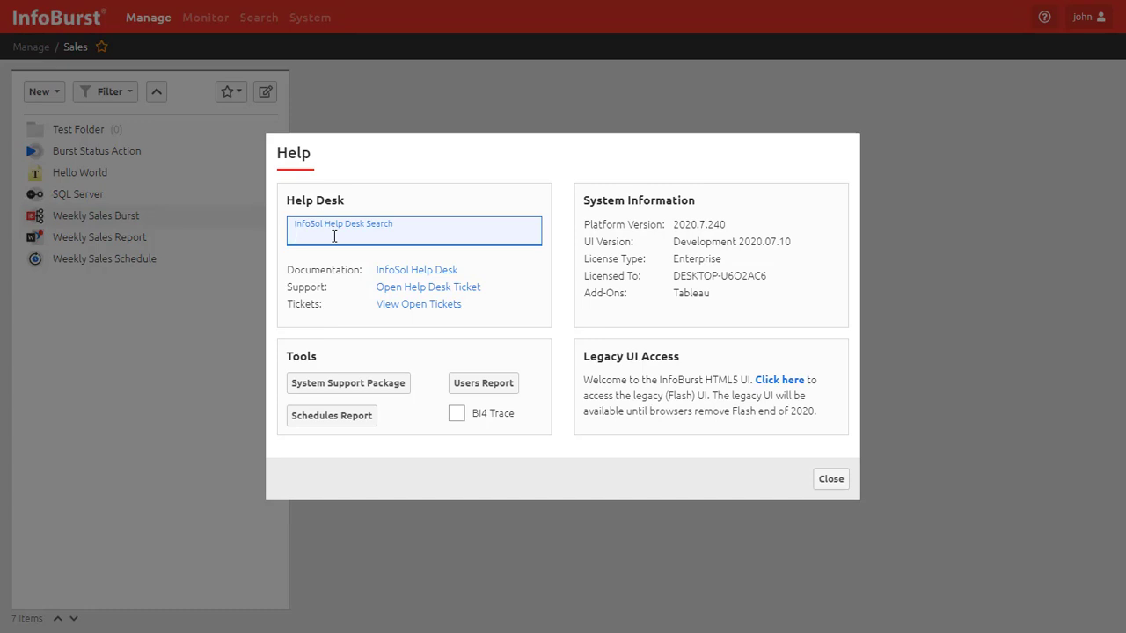
{"action": "type", "text": "WIS 30251"}
{"action": "key", "text": "Return"}
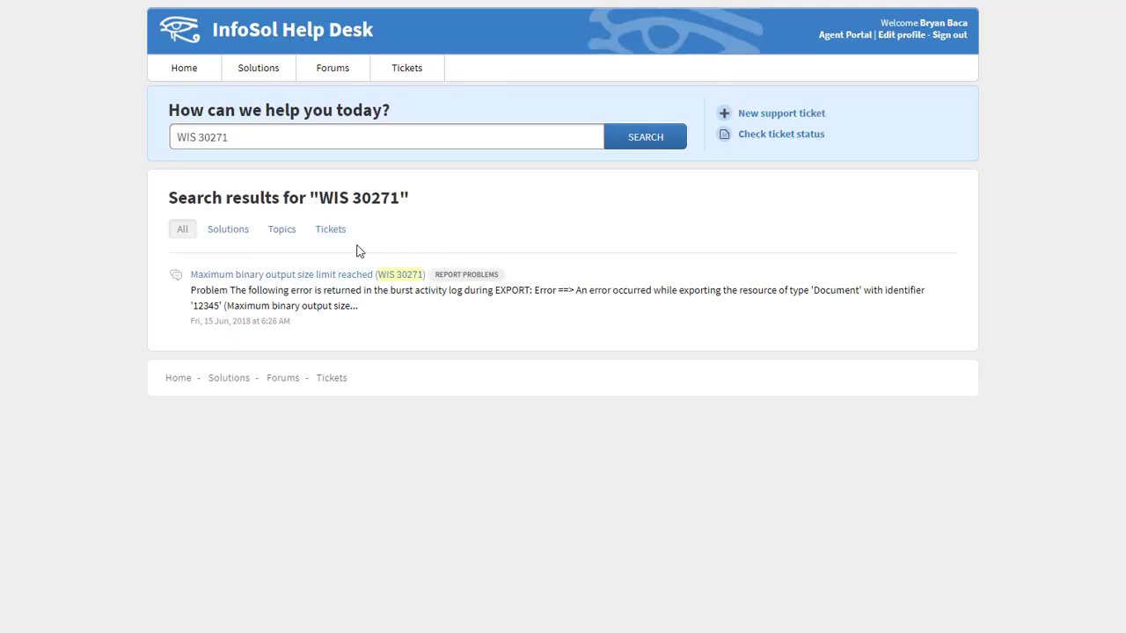
{"action": "left_click", "coordinate": [275, 280]}
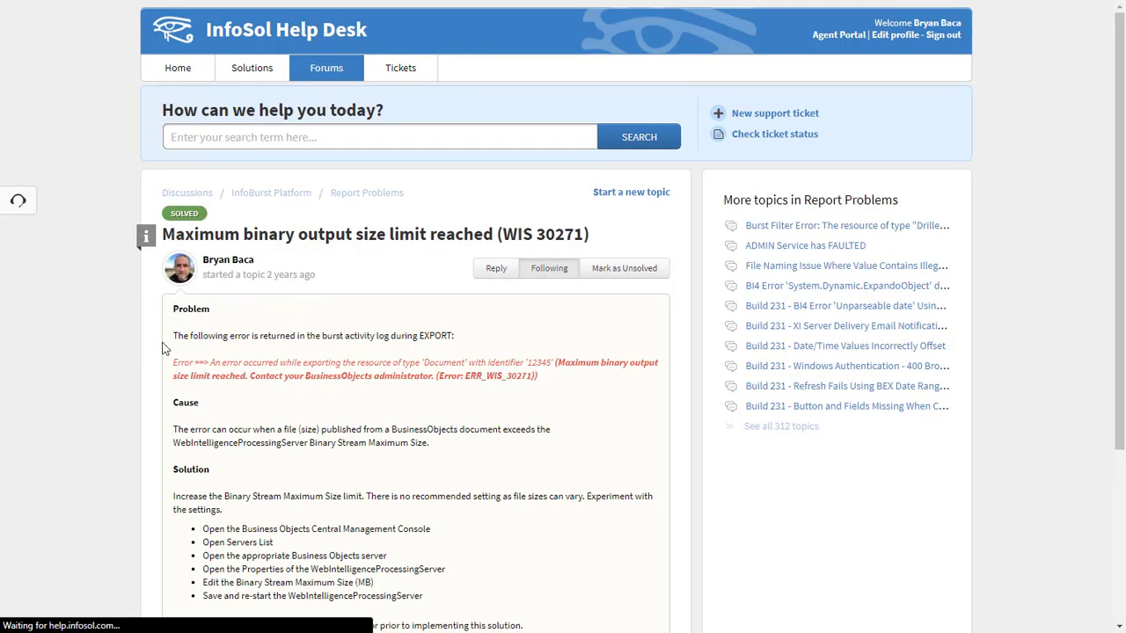
{"action": "scroll", "coordinate": [131, 351], "scroll_direction": "down", "scroll_amount": 1}
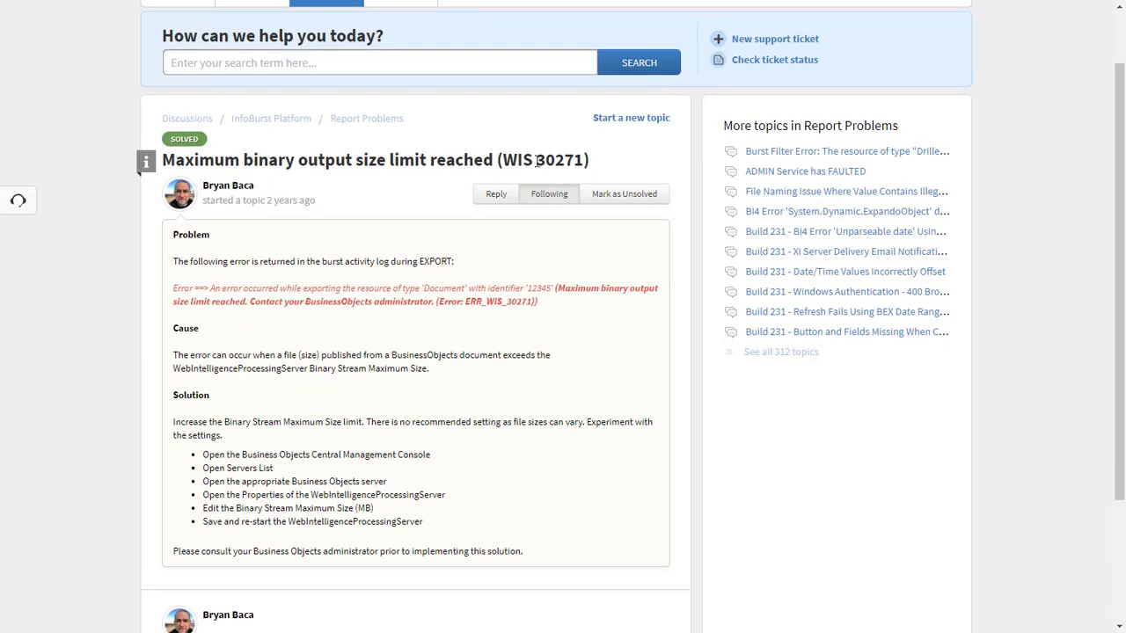